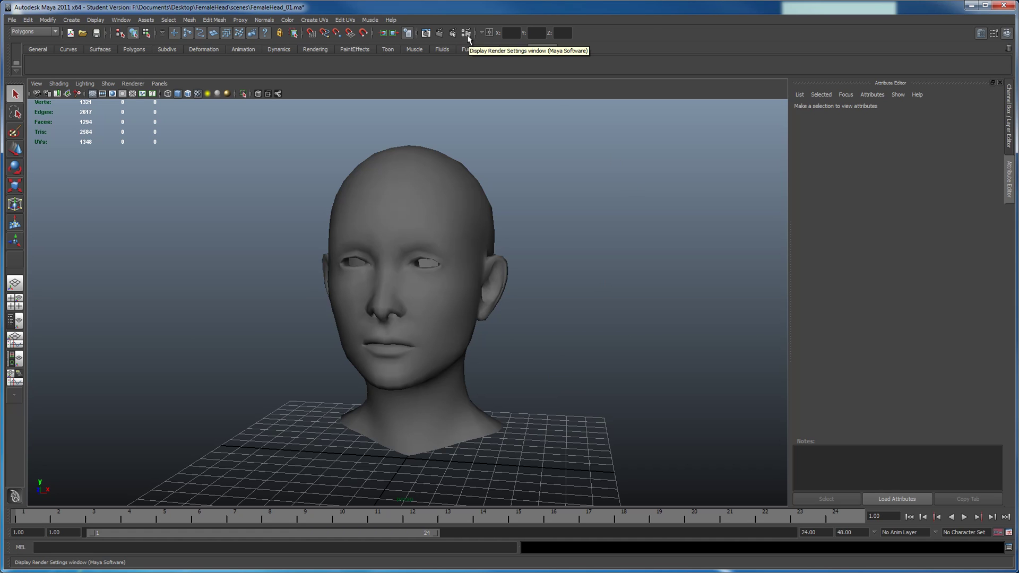
# - Open the Plug-in Manager, scroll through its plug-in list, and close it
pyautogui.click(123, 19)
pyautogui.moveTo(138, 76)
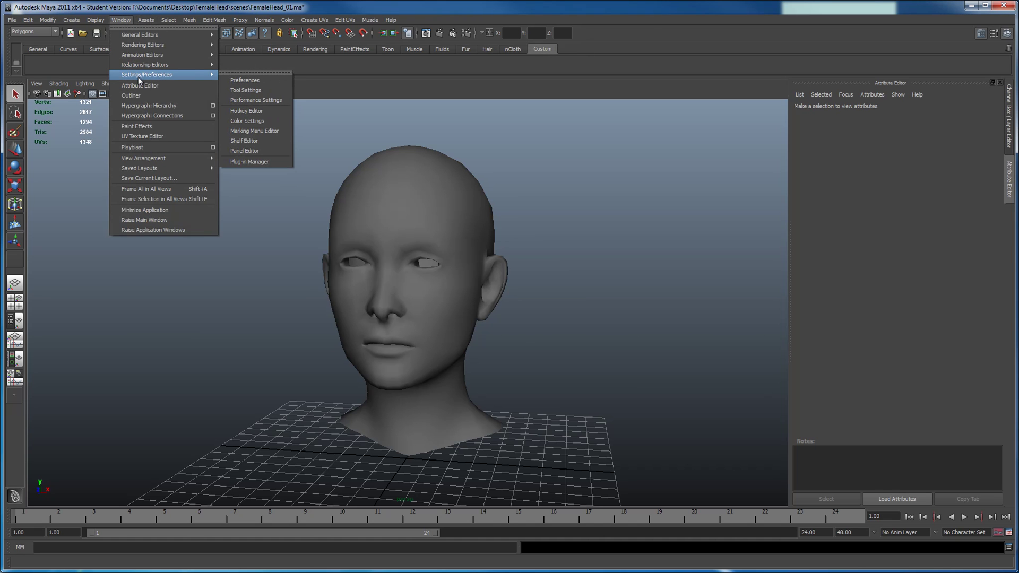
pyautogui.click(247, 162)
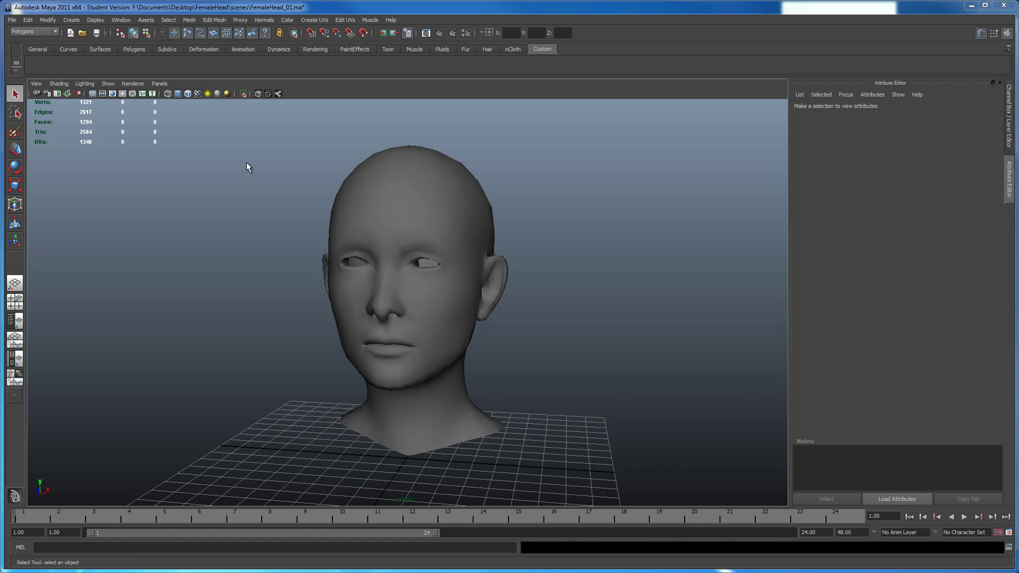
pyautogui.moveTo(426, 169); pyautogui.dragTo(603, 137)
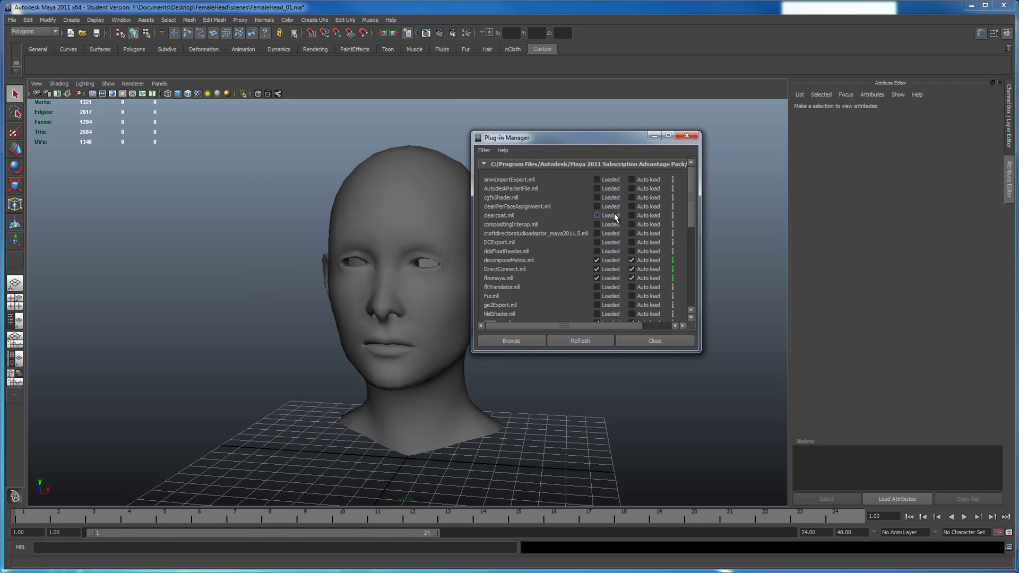
pyautogui.moveTo(691, 204); pyautogui.dragTo(693, 251)
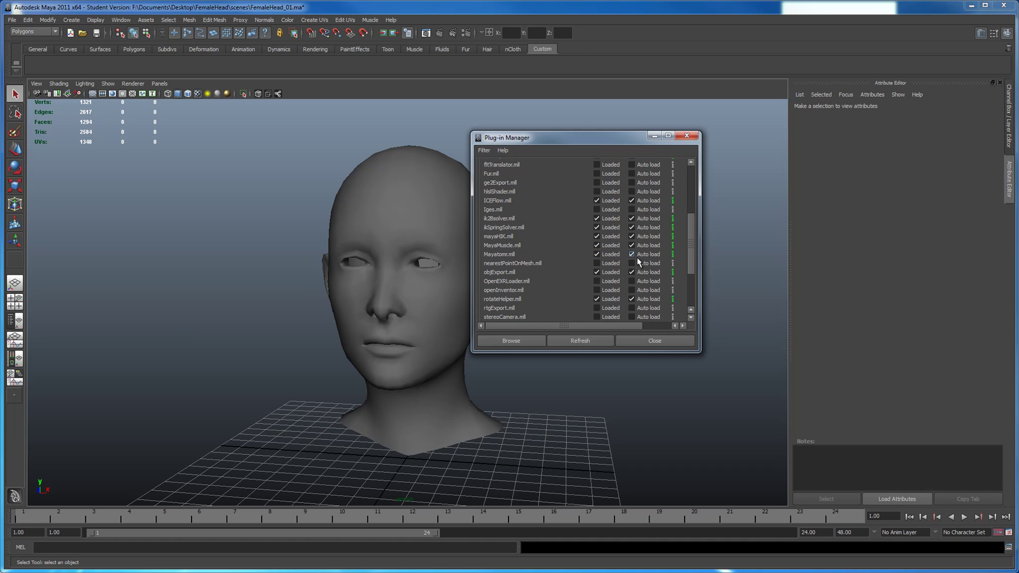
pyautogui.moveTo(691, 256); pyautogui.dragTo(693, 289)
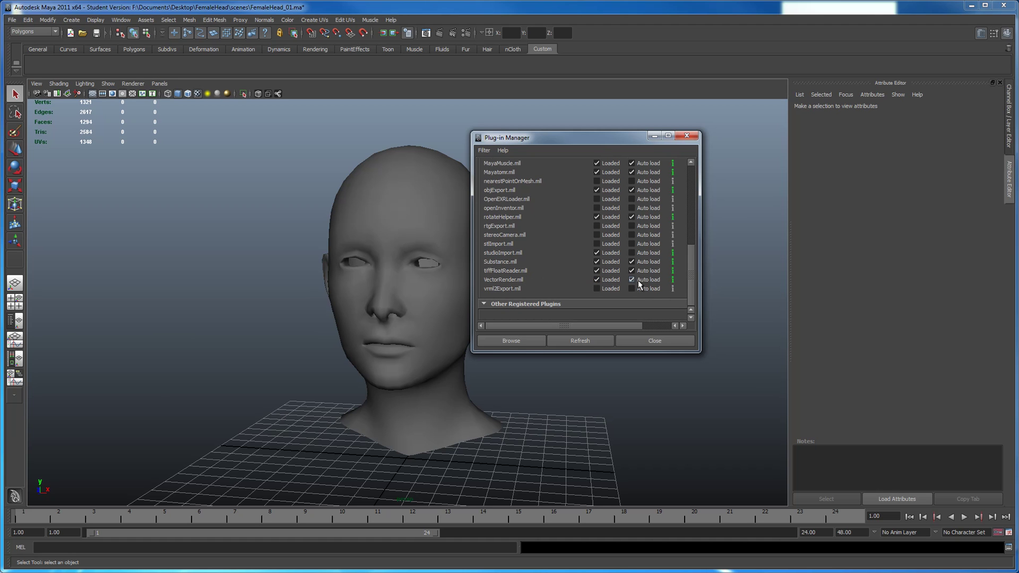
pyautogui.click(648, 343)
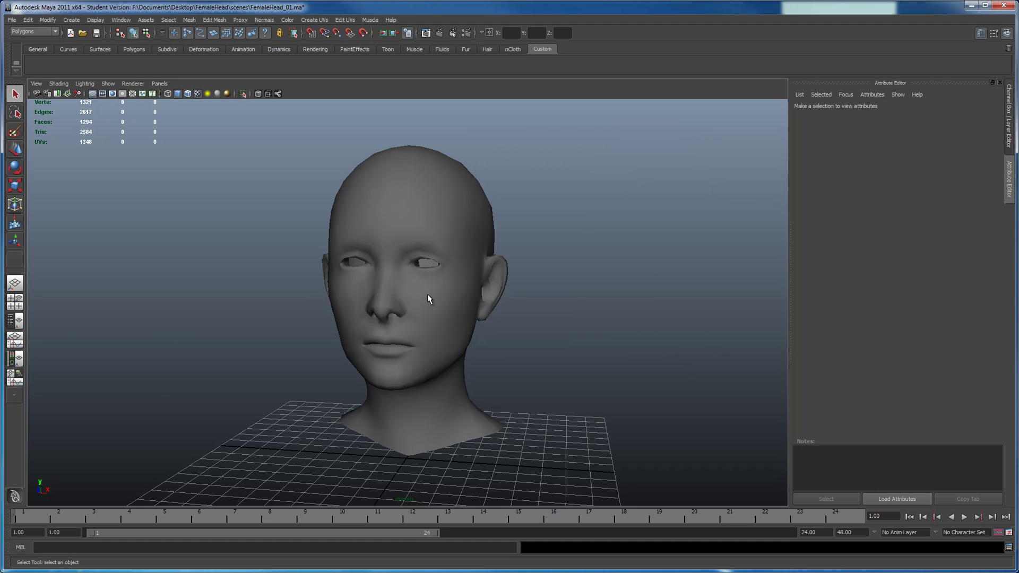
# - Turn on Wireframe on Shaded and orbit the camera around the head to inspect its edges
pyautogui.keyDown('alt'); pyautogui.moveTo(406, 297); pyautogui.dragTo(207, 214); pyautogui.keyUp('alt')
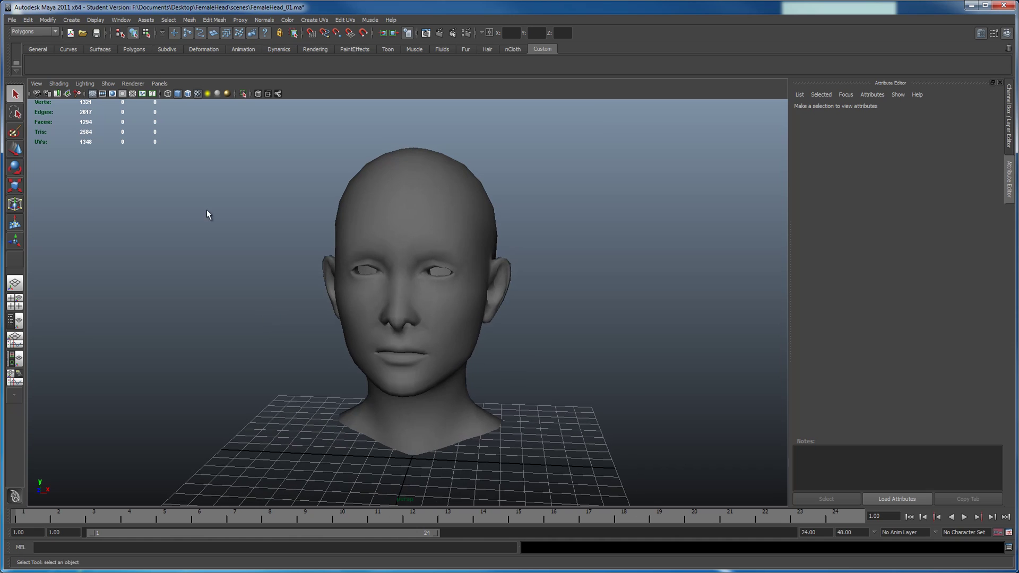
pyautogui.click(186, 93)
pyautogui.moveTo(340, 249)
pyautogui.keyDown('alt'); pyautogui.mouseDown()
pyautogui.moveTo(514, 250)
pyautogui.moveTo(491, 257)
pyautogui.mouseUp(); pyautogui.keyUp('alt')
pyautogui.keyDown('alt'); pyautogui.moveTo(491, 256); pyautogui.dragTo(499, 262, button='right'); pyautogui.keyUp('alt')
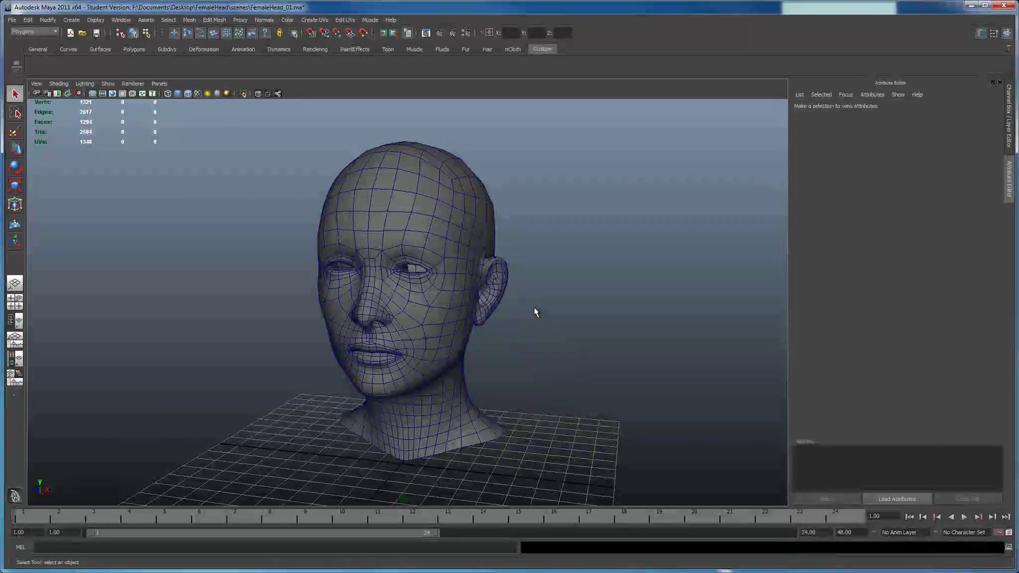
pyautogui.keyDown('alt'); pyautogui.moveTo(400, 302); pyautogui.dragTo(393, 357); pyautogui.keyUp('alt')
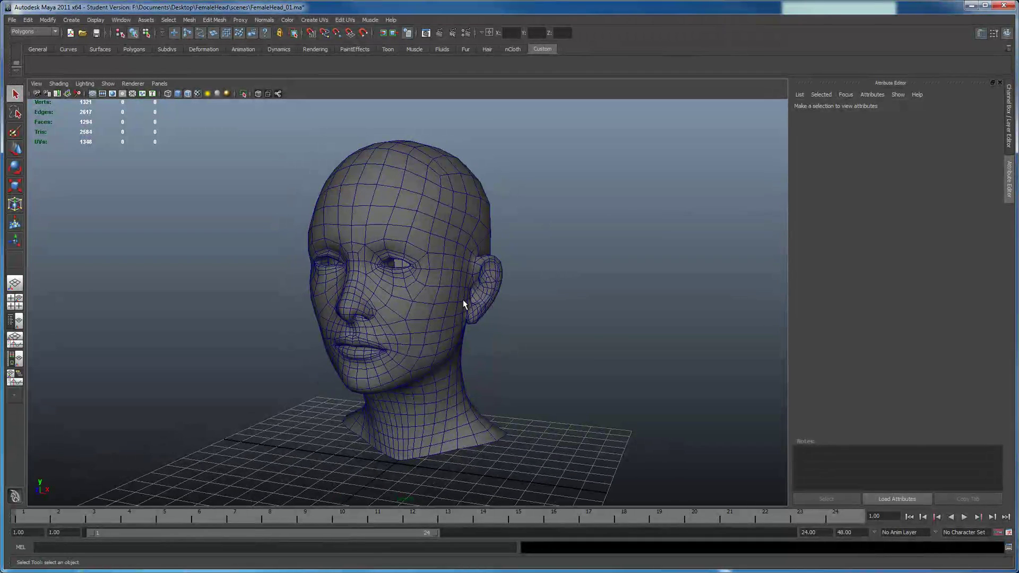
# - In the Hypershade/Persp layout, select HeadShader and rename file1 to fileHeadNorm and bump2d1 to bump2dHead
pyautogui.click(15, 361)
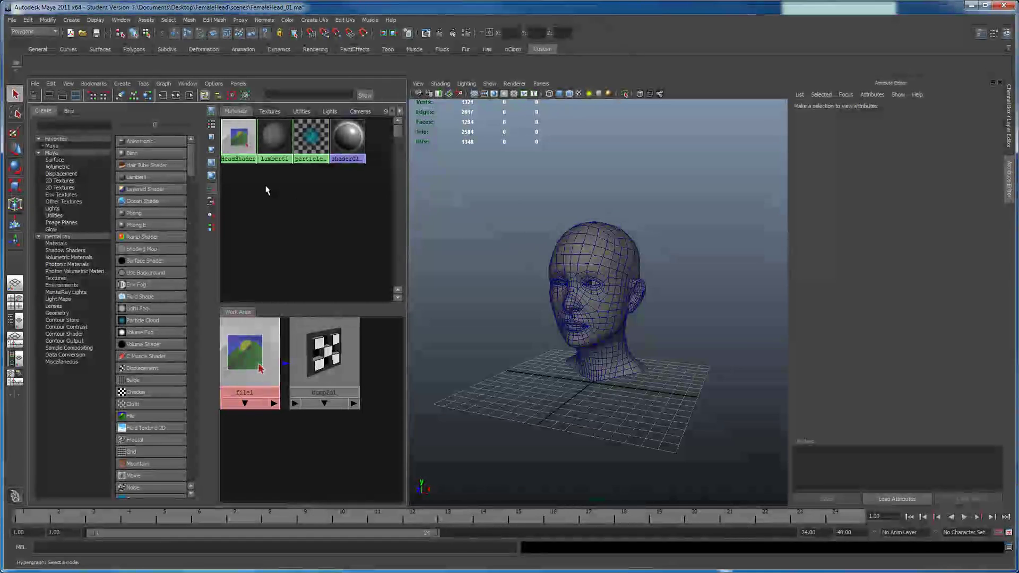
pyautogui.click(243, 140)
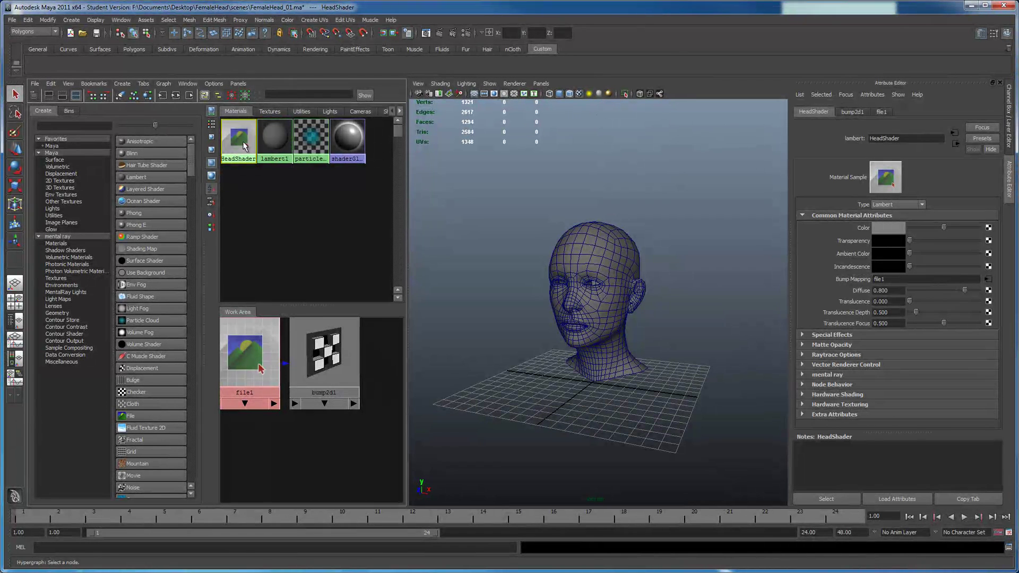
pyautogui.click(882, 112)
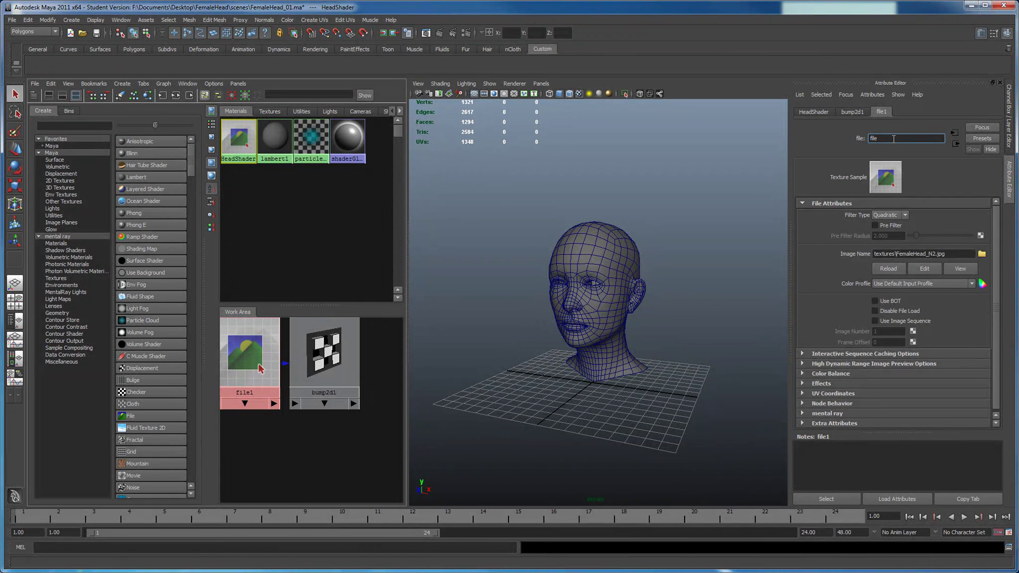
pyautogui.write('HeadNorm')
pyautogui.press('Return')
pyautogui.click(853, 112)
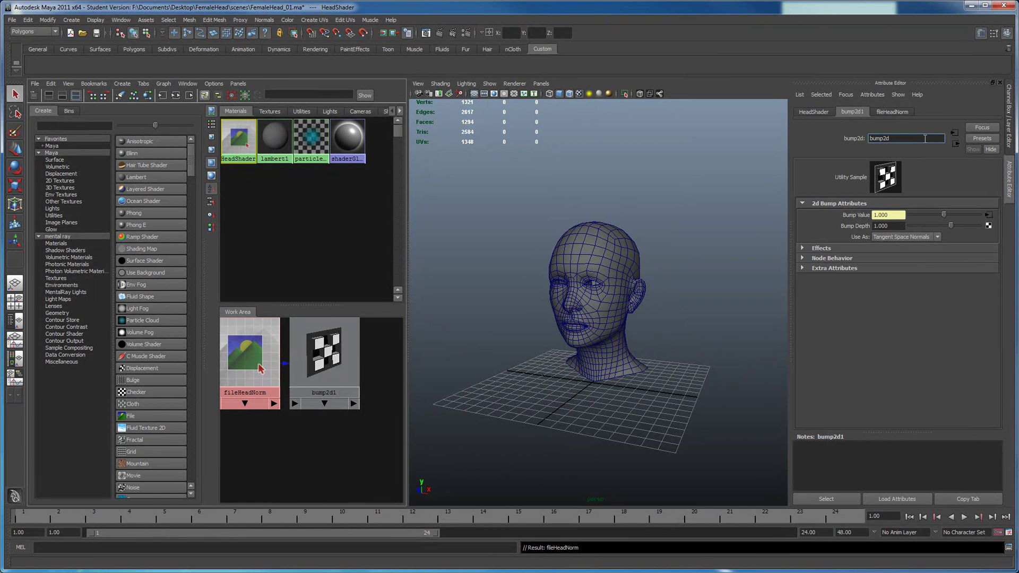
pyautogui.write('d')
pyautogui.press('Return')
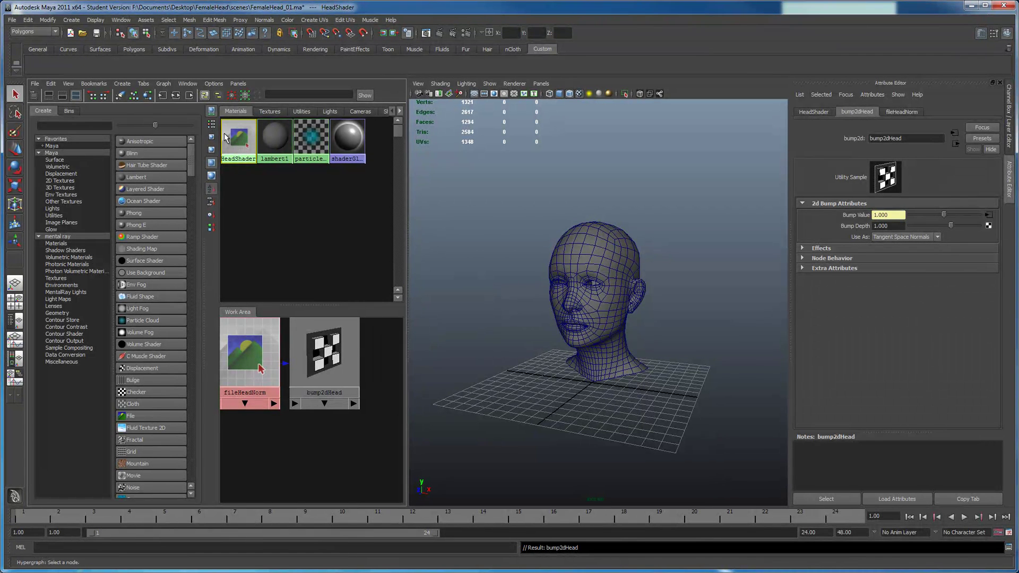
# - Graph HeadShader's network and give lambert2SG mental ray contours with width 0.6
pyautogui.click(176, 96)
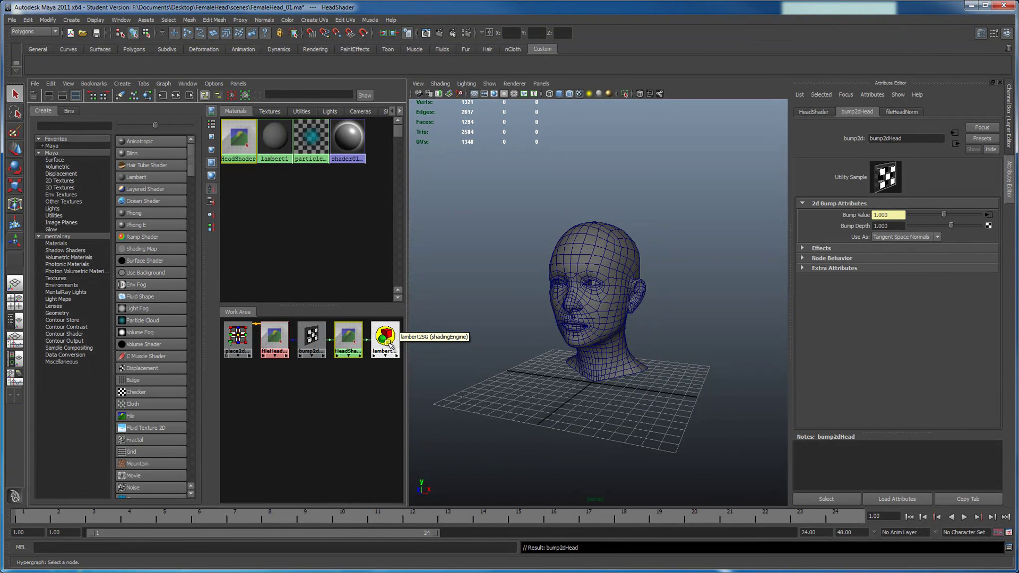
pyautogui.click(384, 342)
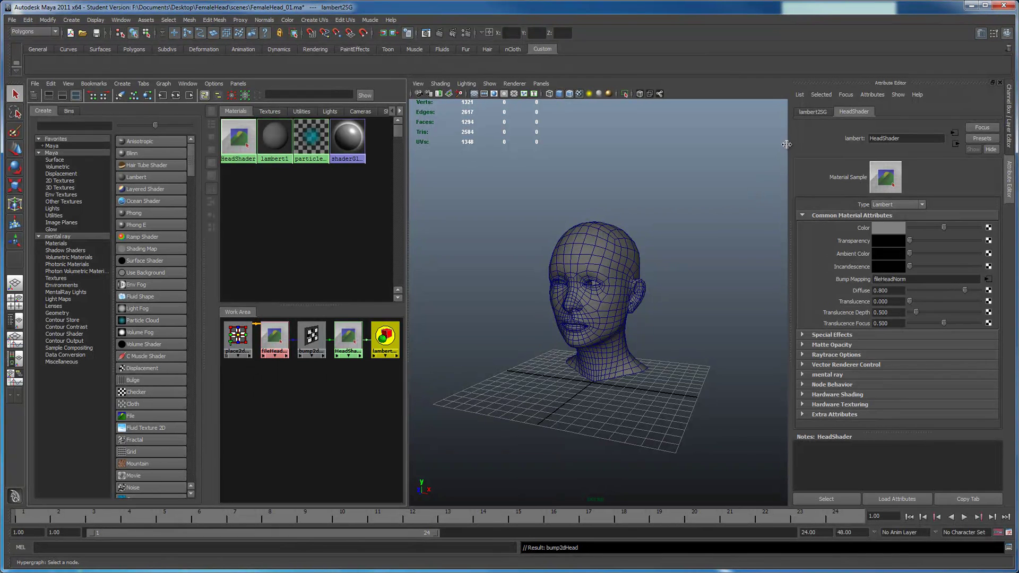
pyautogui.click(813, 112)
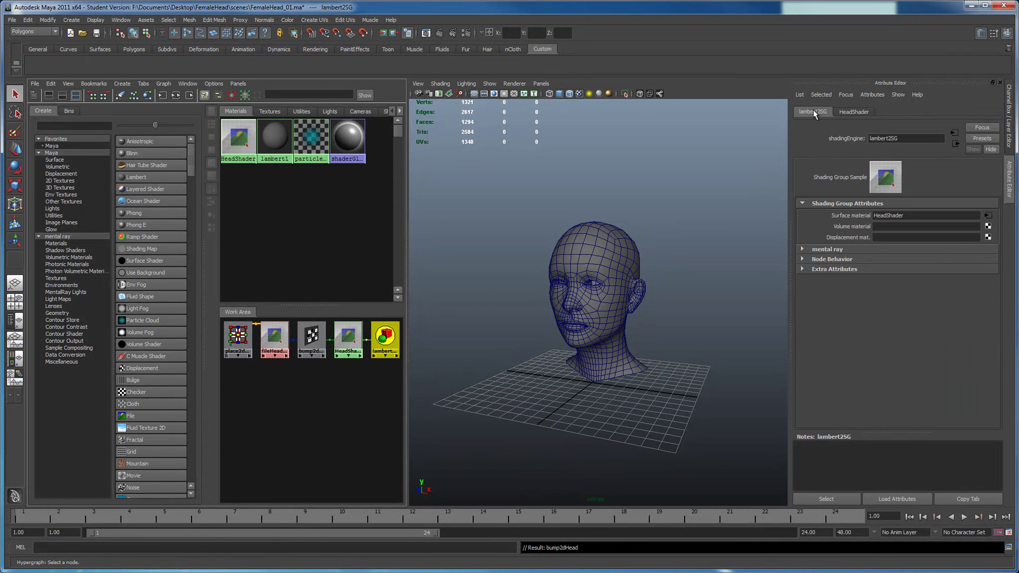
pyautogui.click(803, 249)
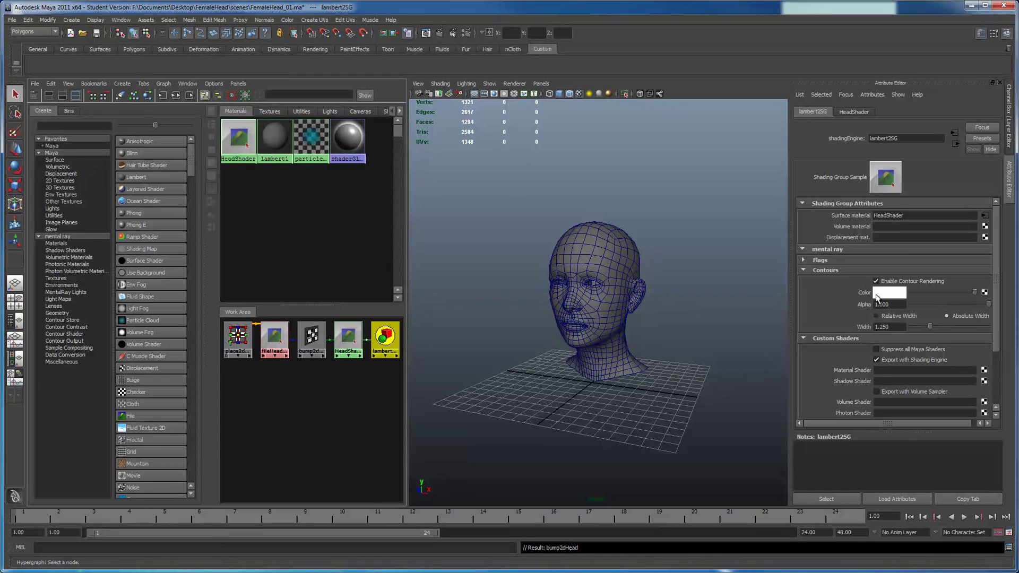
pyautogui.click(891, 304)
pyautogui.click(897, 327)
pyautogui.write('.6')
pyautogui.press('Return')
# - Darken the HeadShader material's colour slightly
pyautogui.click(238, 139)
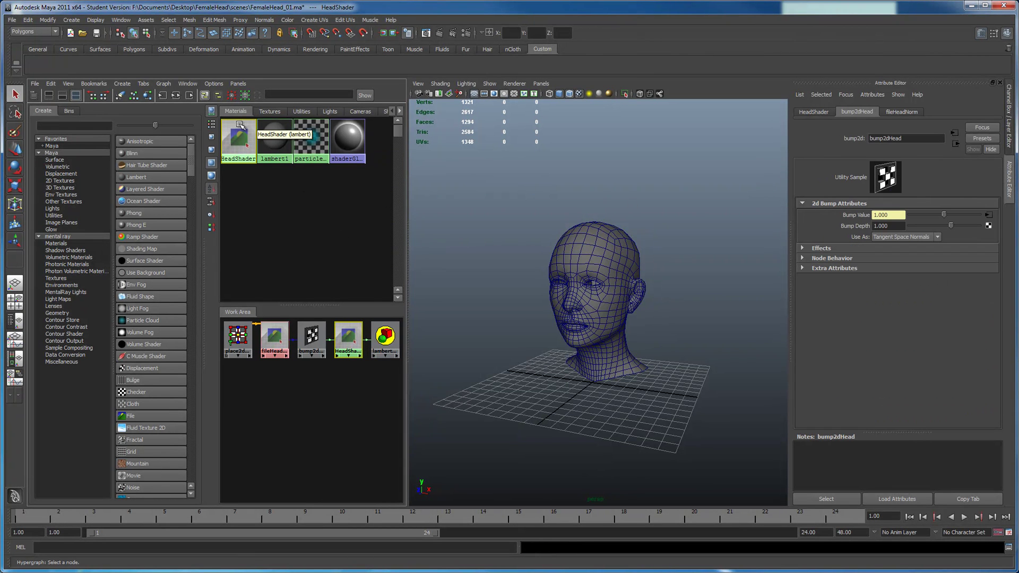
pyautogui.click(814, 112)
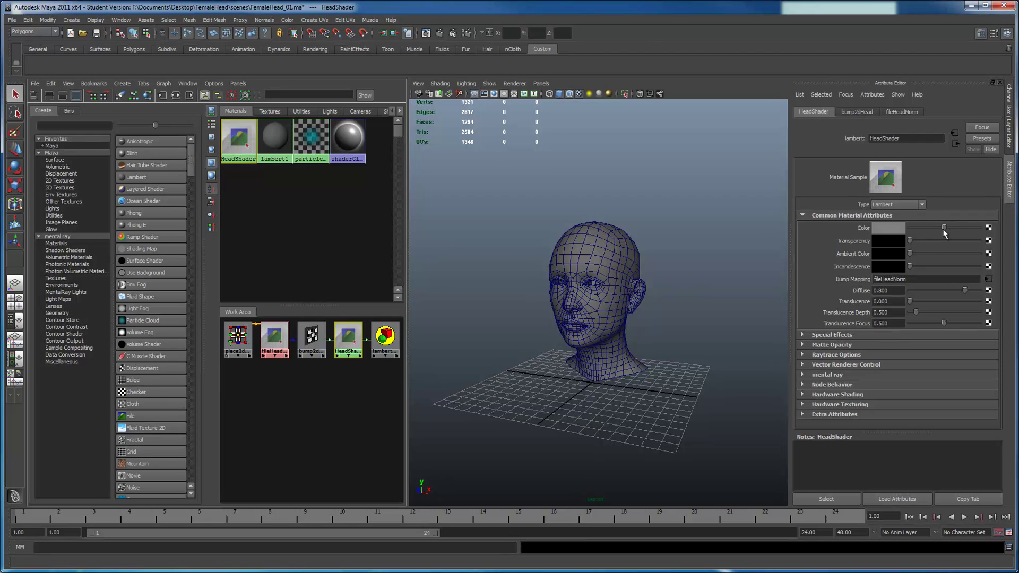
pyautogui.moveTo(945, 234); pyautogui.dragTo(934, 235)
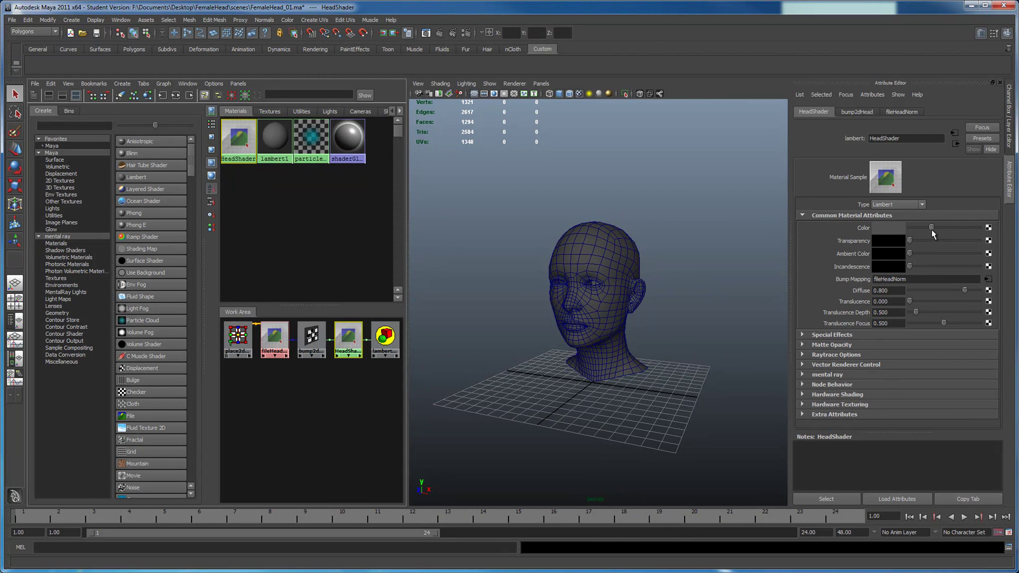
# - Deselect, maximise the perspective view with the 640 x 480 resolution gate, frame the head, and render
pyautogui.click(502, 195)
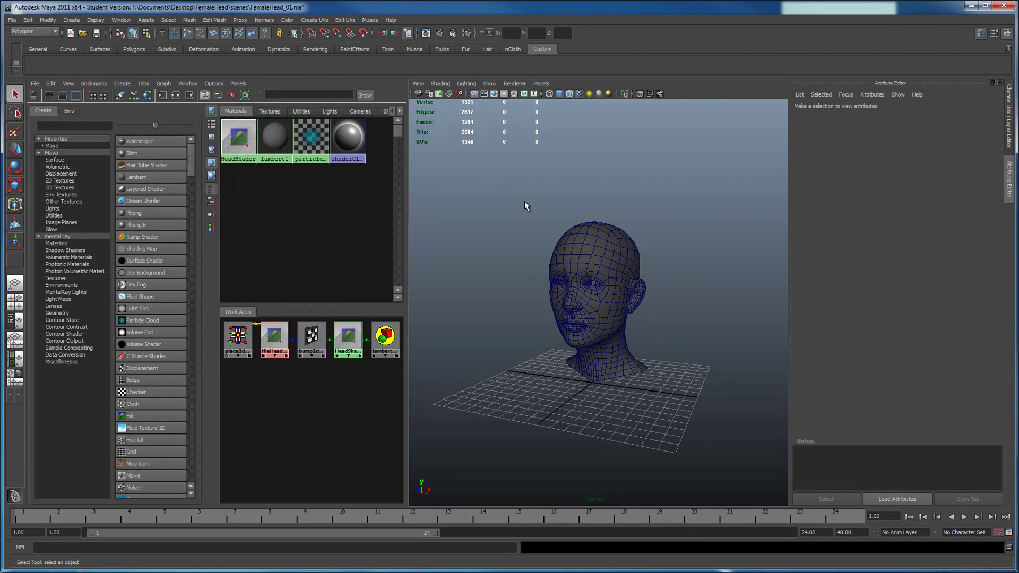
pyautogui.press('space')
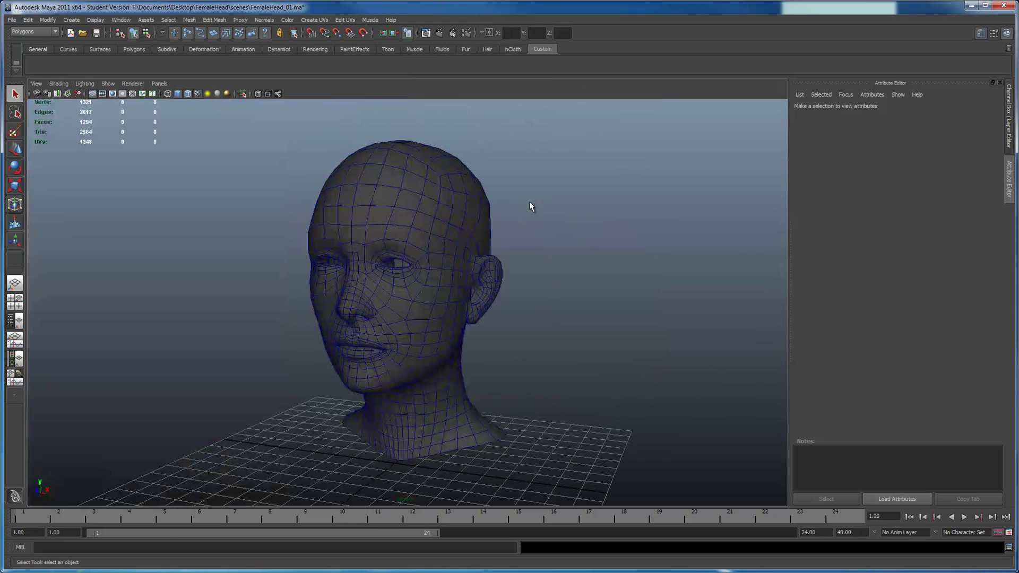
pyautogui.click(112, 94)
pyautogui.keyDown('alt'); pyautogui.moveTo(385, 224); pyautogui.dragTo(447, 261, button='right'); pyautogui.keyUp('alt')
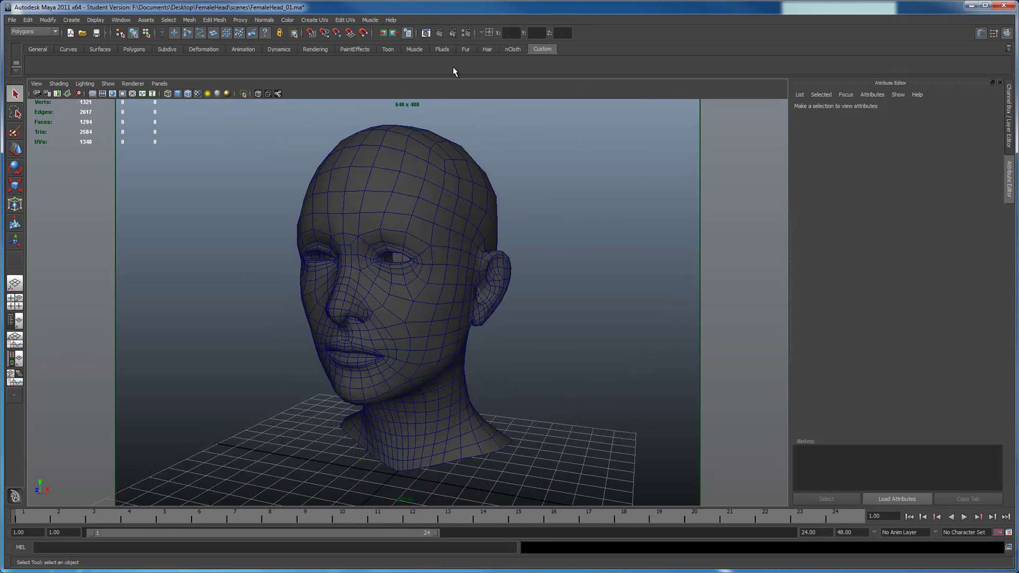
pyautogui.click(440, 33)
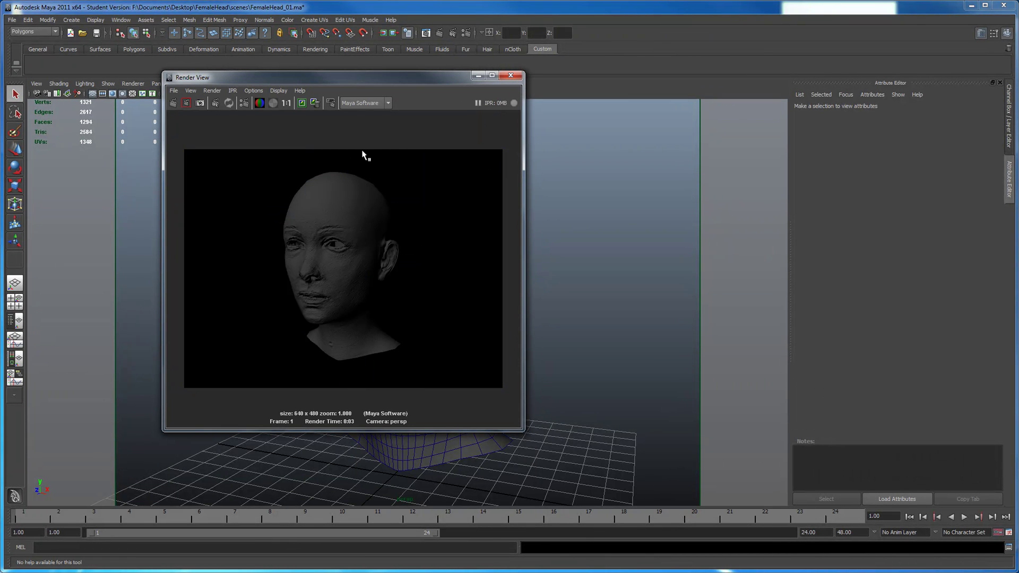
# - Switch the renderer to mental ray, re-render the head, and close Render View
pyautogui.click(386, 103)
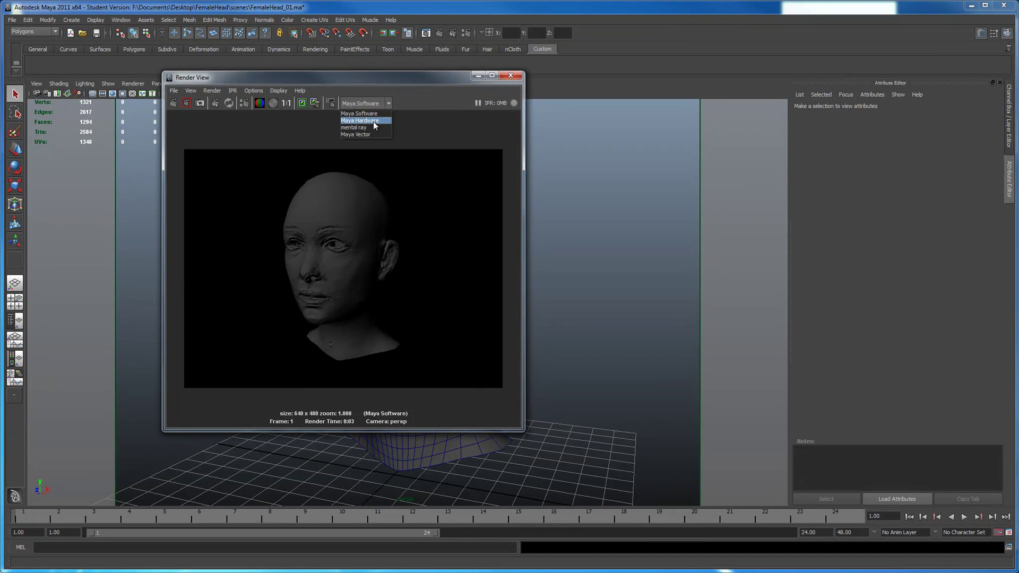
pyautogui.click(371, 127)
pyautogui.click(186, 103)
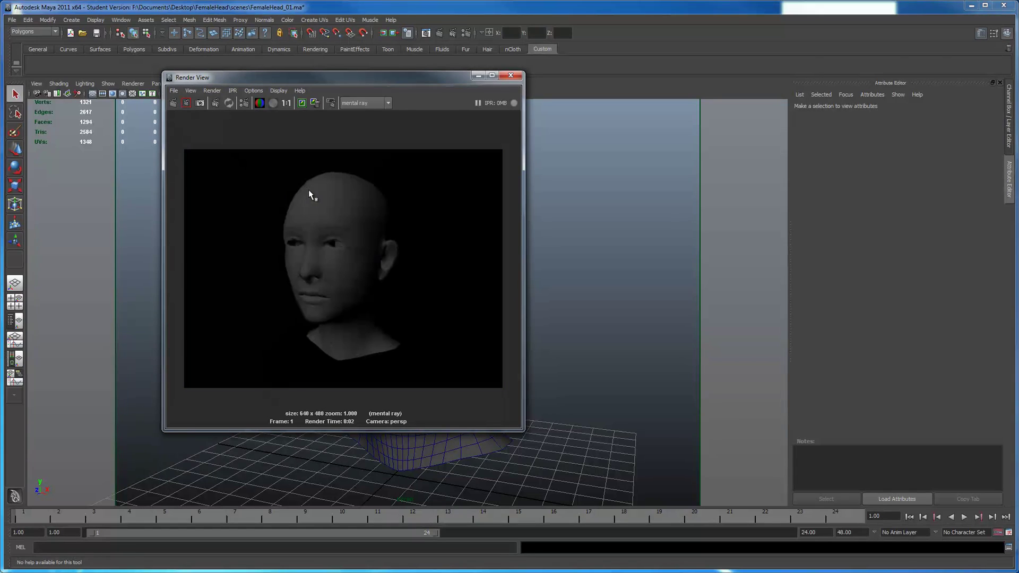
pyautogui.click(513, 77)
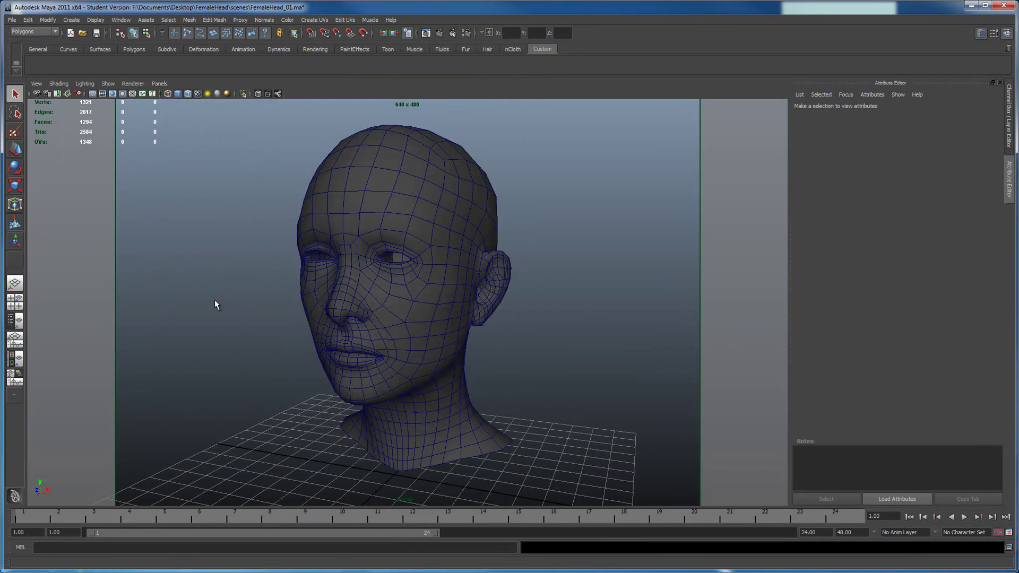
# - Open Render Settings and apply the Production quality preset
pyautogui.click(467, 35)
pyautogui.moveTo(667, 100); pyautogui.dragTo(520, 44)
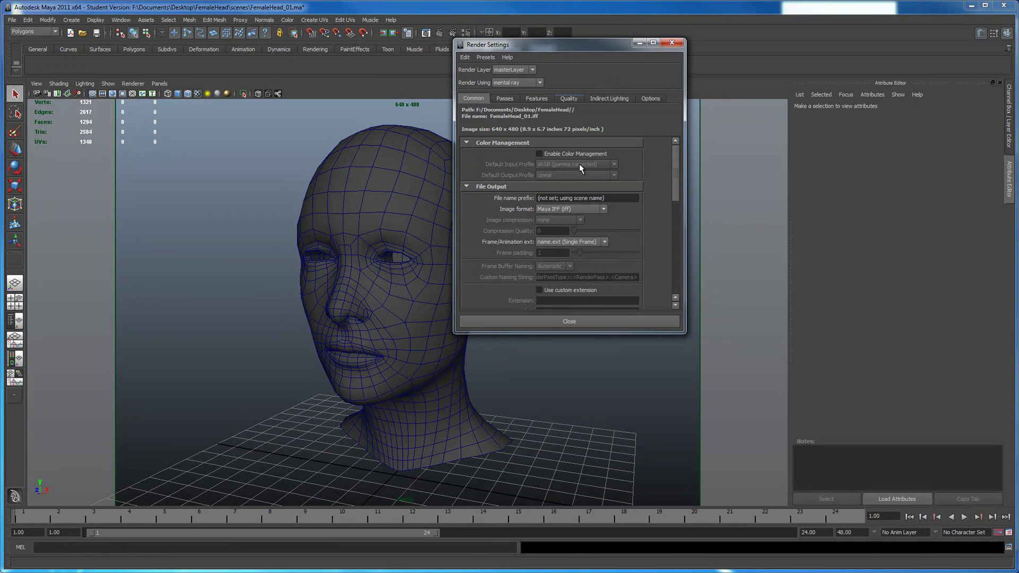
pyautogui.click(568, 98)
pyautogui.click(581, 113)
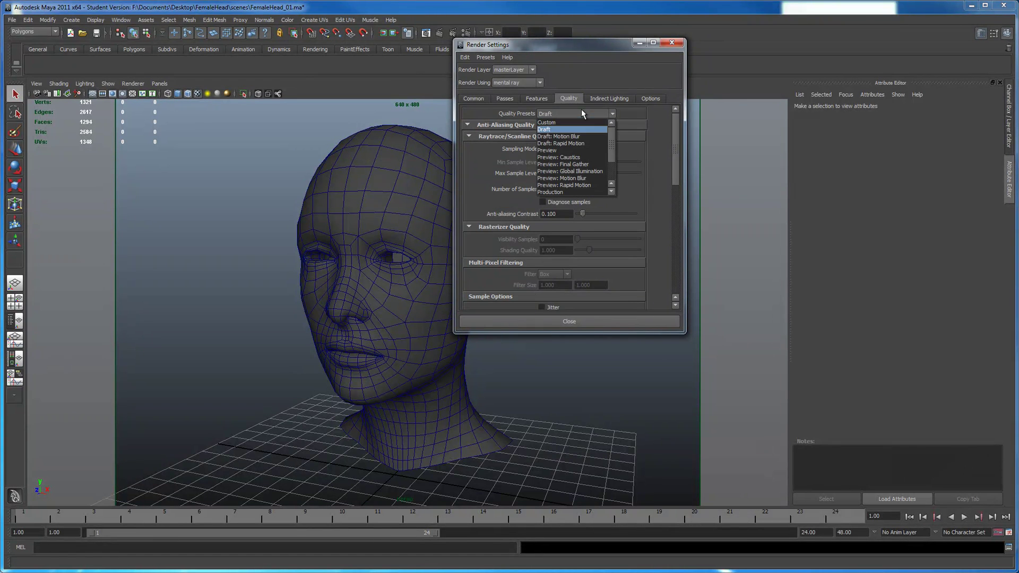
pyautogui.click(572, 192)
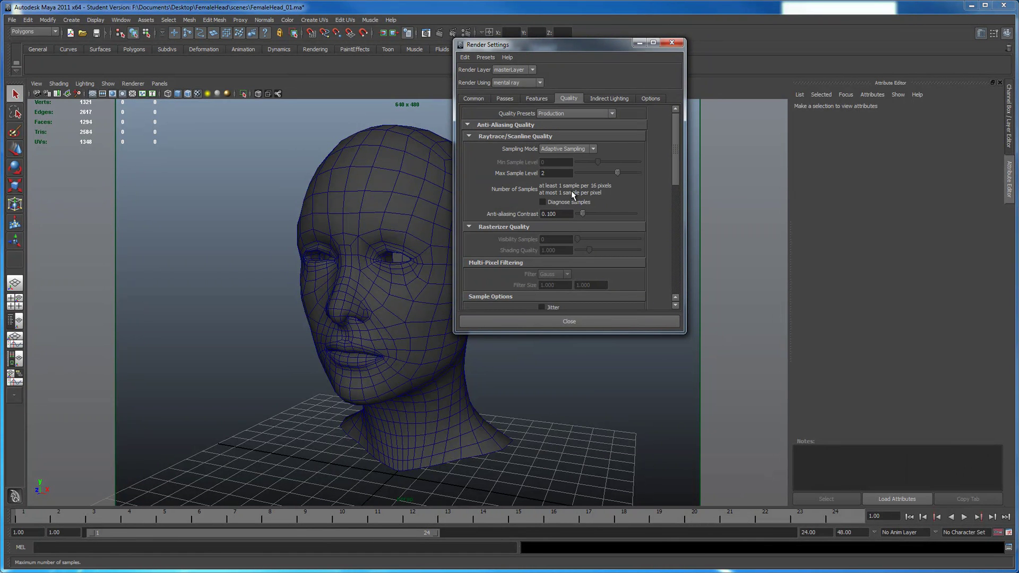
# - Enable contour rendering with over-sample 3 and Box Filter, expand Draw By Property Difference, then close
pyautogui.click(536, 98)
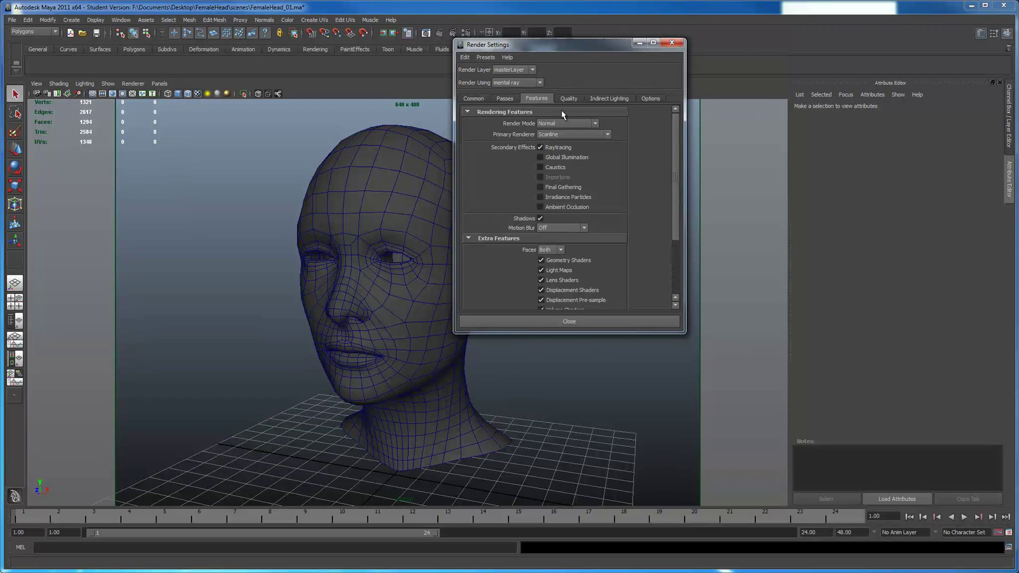
pyautogui.moveTo(670, 150); pyautogui.dragTo(665, 296)
pyautogui.click(467, 304)
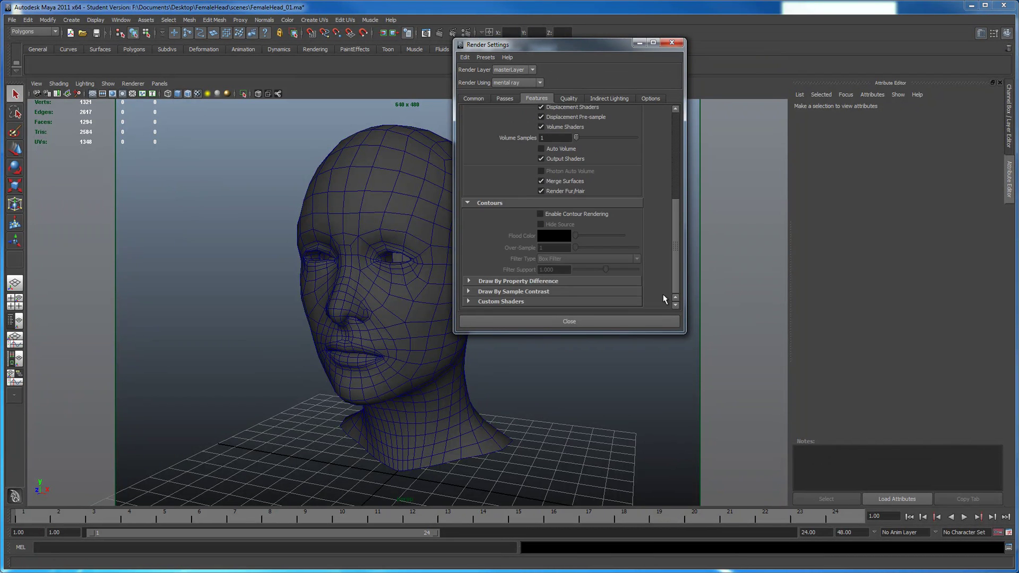
pyautogui.click(553, 213)
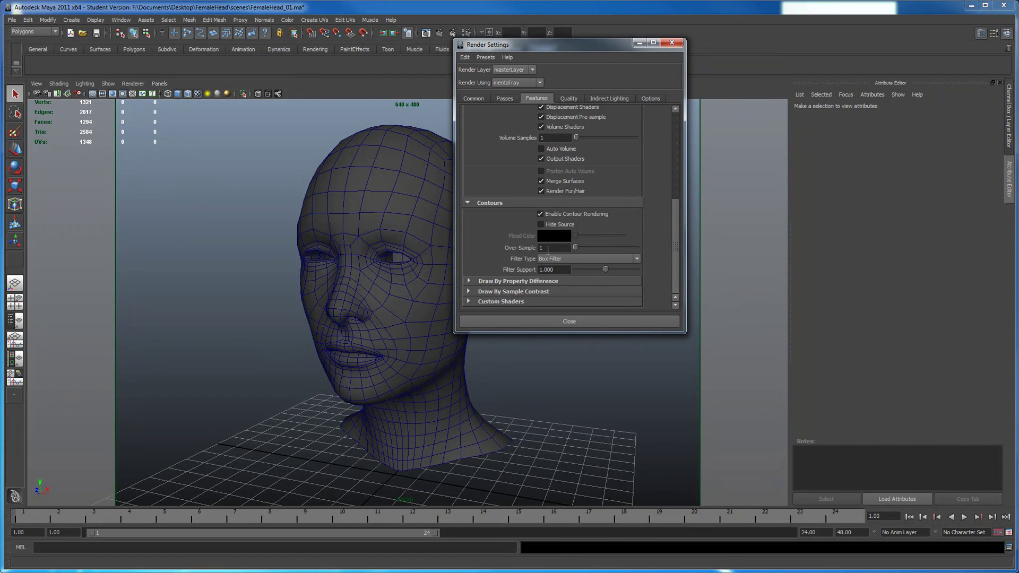
pyautogui.doubleClick(548, 248)
pyautogui.click(571, 259)
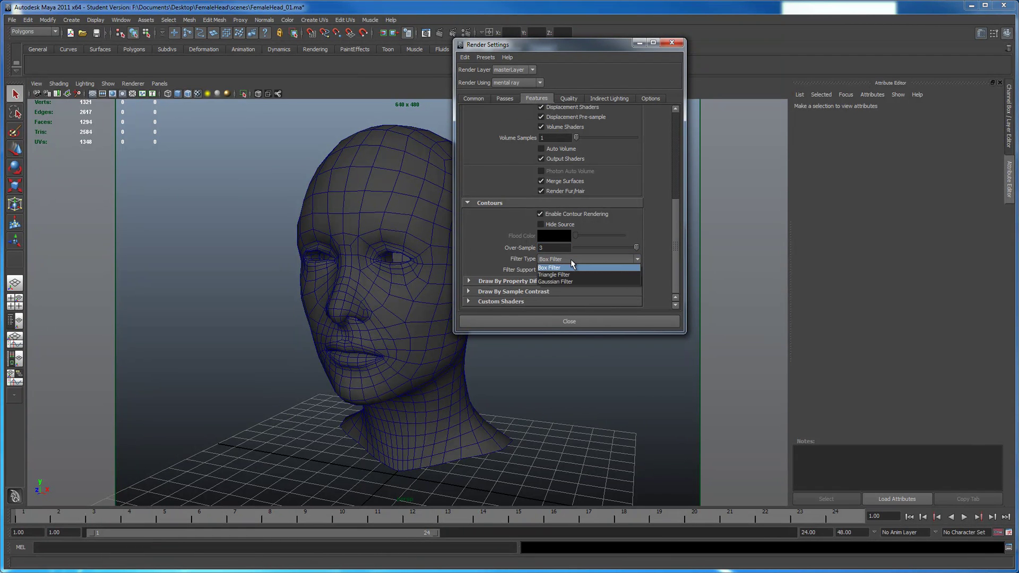
pyautogui.click(674, 251)
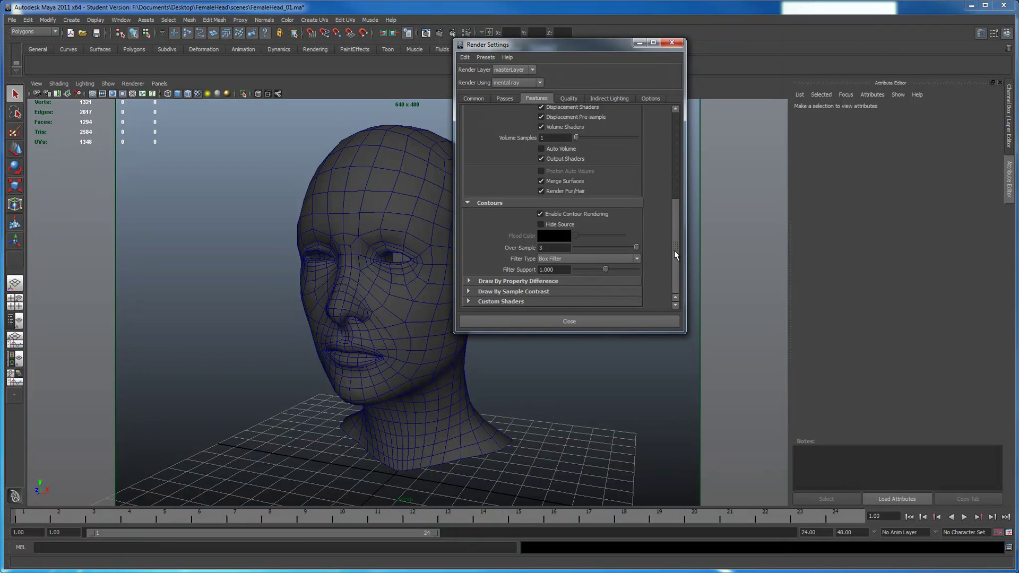
pyautogui.click(470, 281)
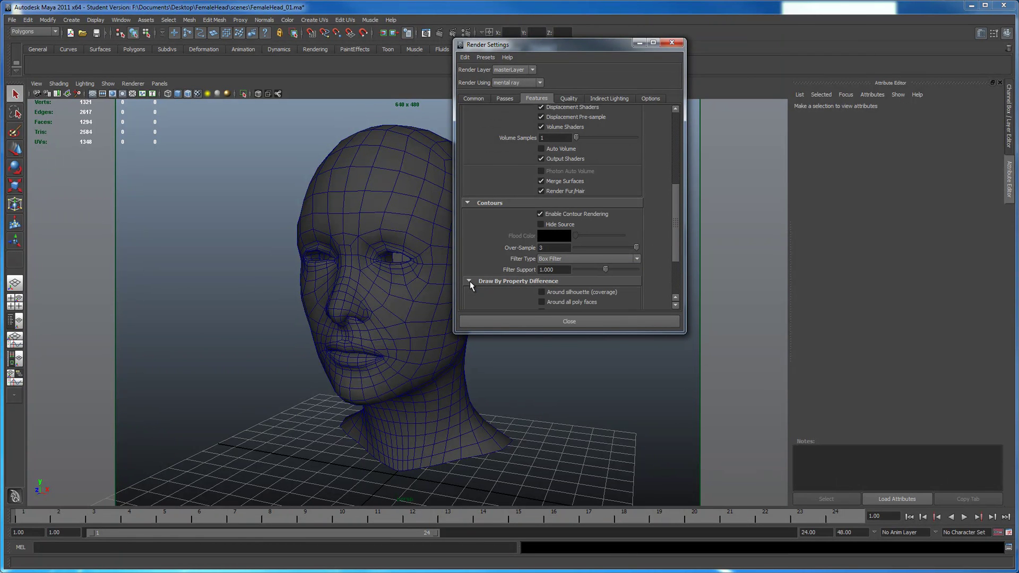
pyautogui.moveTo(678, 251); pyautogui.dragTo(674, 275)
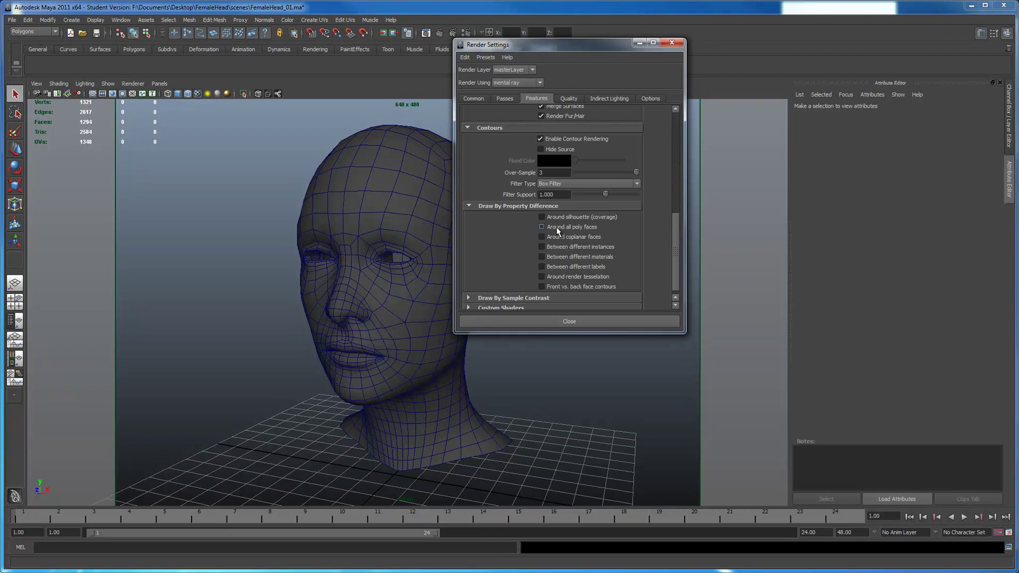
pyautogui.click(575, 321)
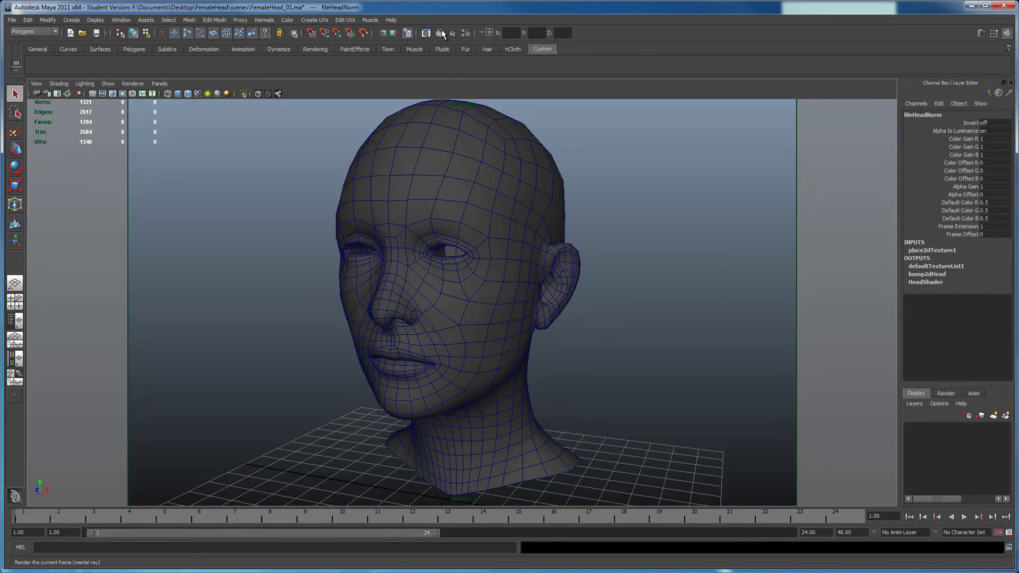
# - Render the head as white contours, then open lambert2SG's attributes in the Hypershade layout
pyautogui.click(440, 33)
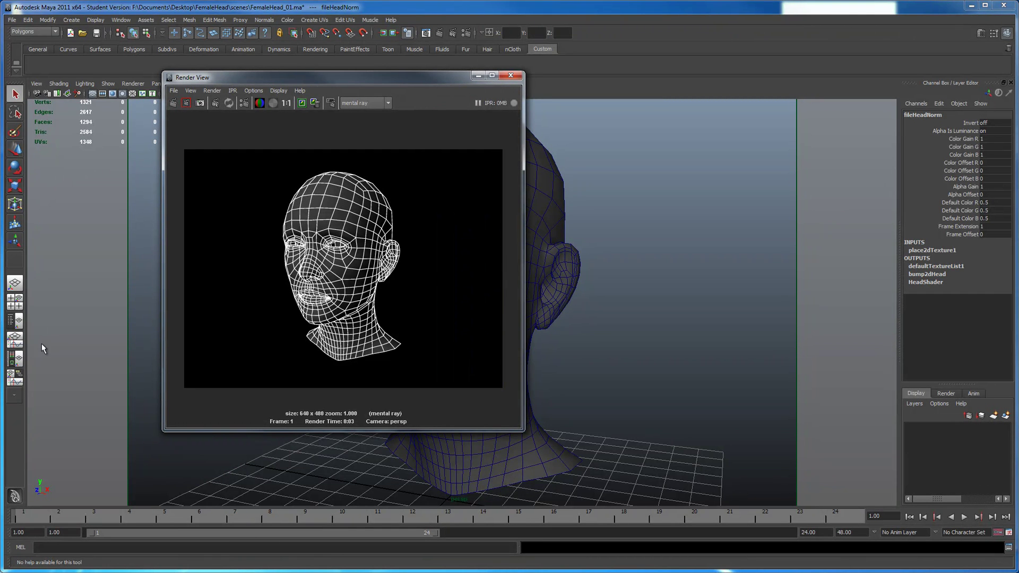
pyautogui.click(15, 359)
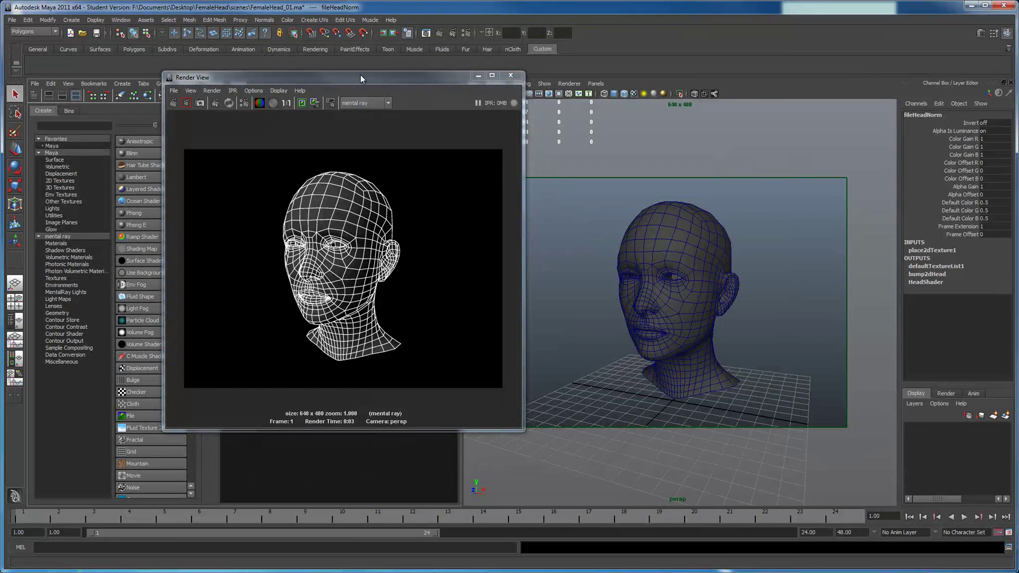
pyautogui.moveTo(363, 77); pyautogui.dragTo(619, 78)
pyautogui.click(383, 342)
pyautogui.doubleClick(383, 342)
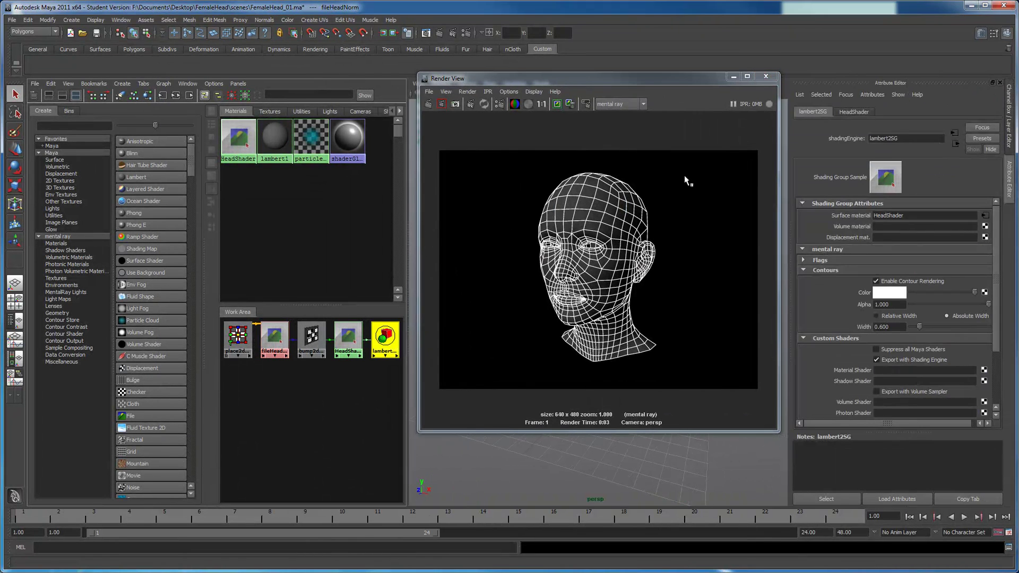
pyautogui.moveTo(683, 79); pyautogui.dragTo(416, 87)
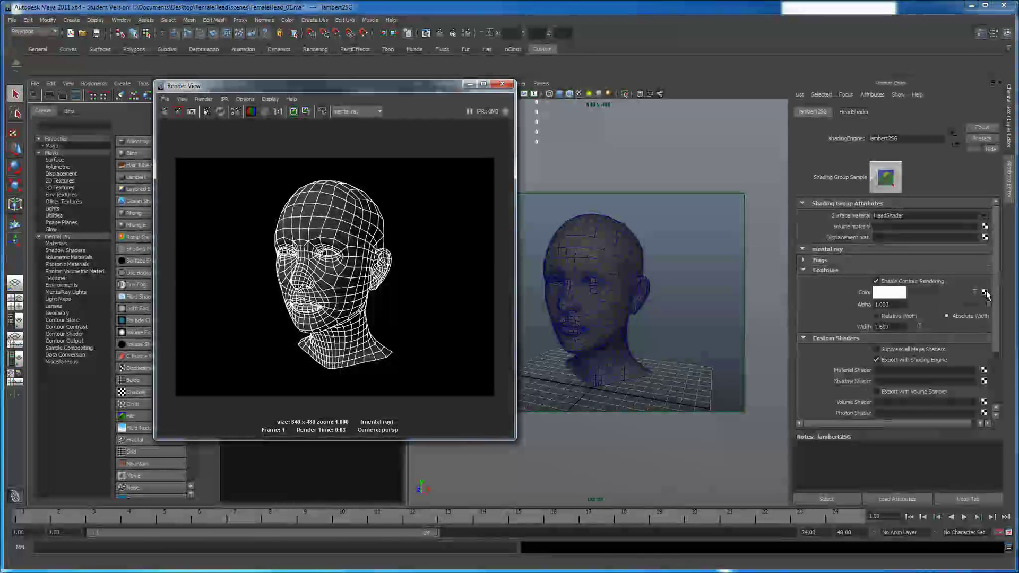
# - Set lambert2SG's contour colour to light grey and its width to 0.4
pyautogui.moveTo(974, 292); pyautogui.dragTo(963, 296)
pyautogui.doubleClick(888, 327)
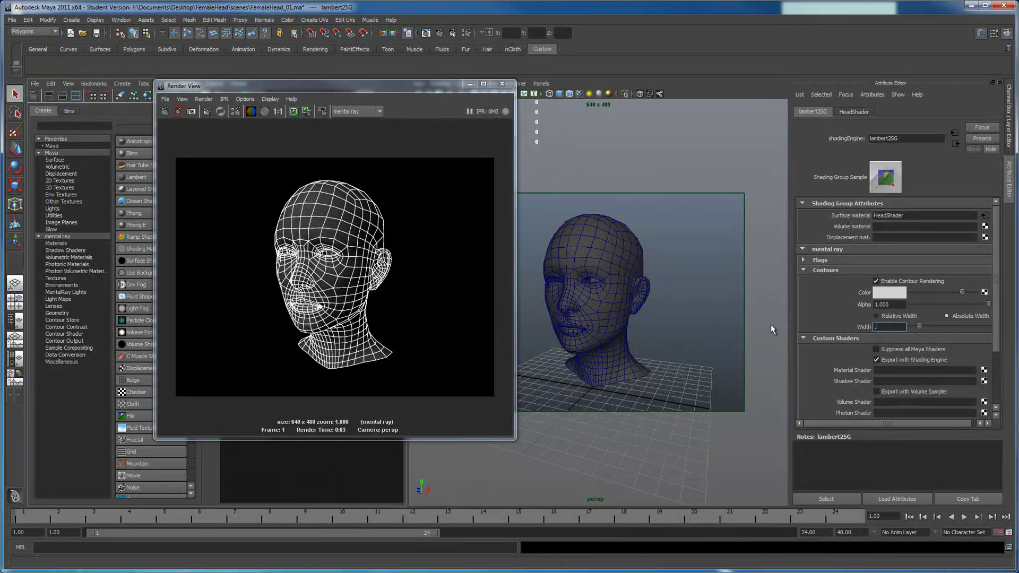
pyautogui.write('4')
pyautogui.press('Return')
# - Re-render the head with the thinner light-grey contours and move Render View right beside the Hypershade
pyautogui.click(166, 112)
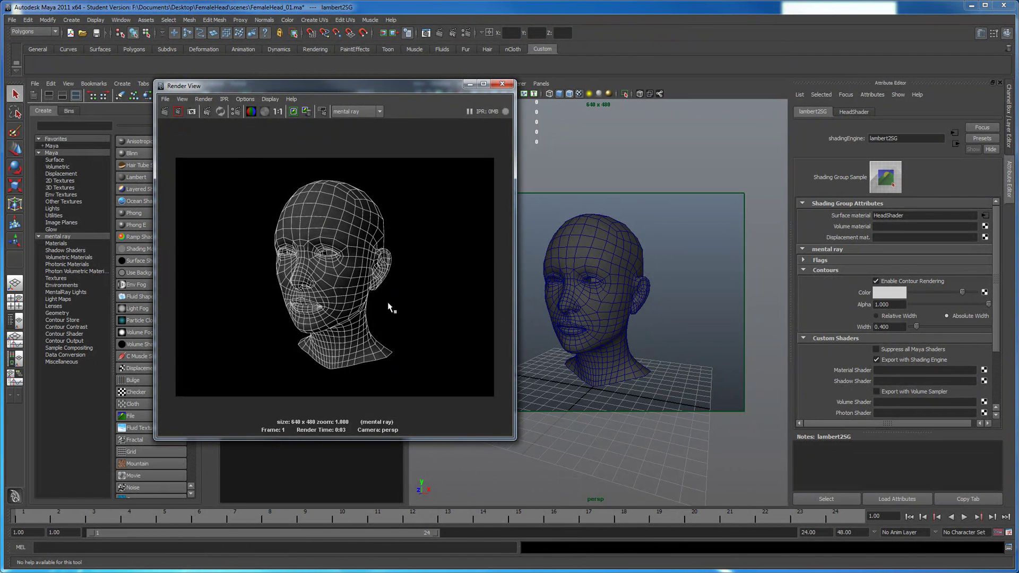
pyautogui.moveTo(364, 84); pyautogui.dragTo(593, 94)
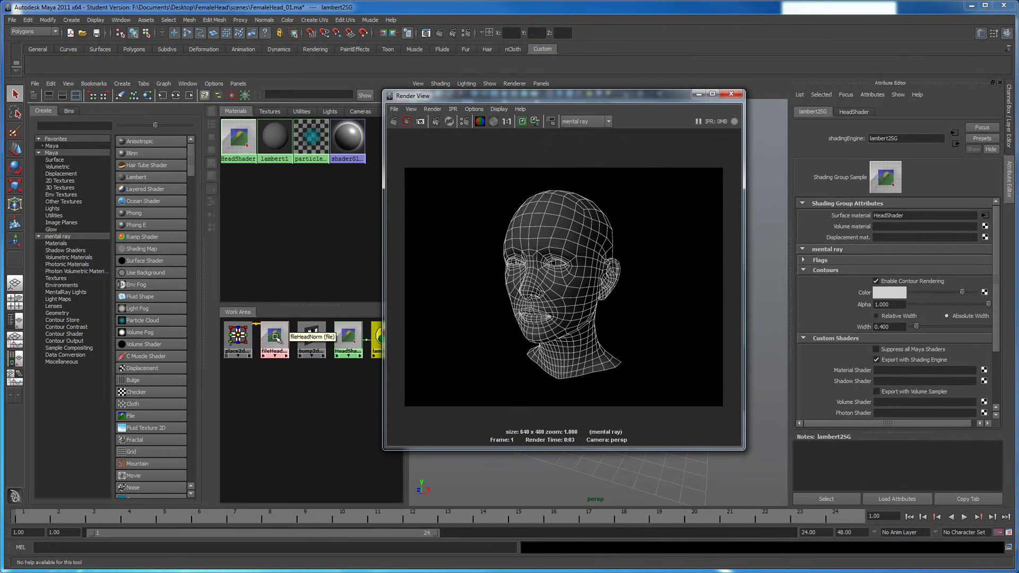
# - Make the HeadShader colour black and re-render the head
pyautogui.click(348, 339)
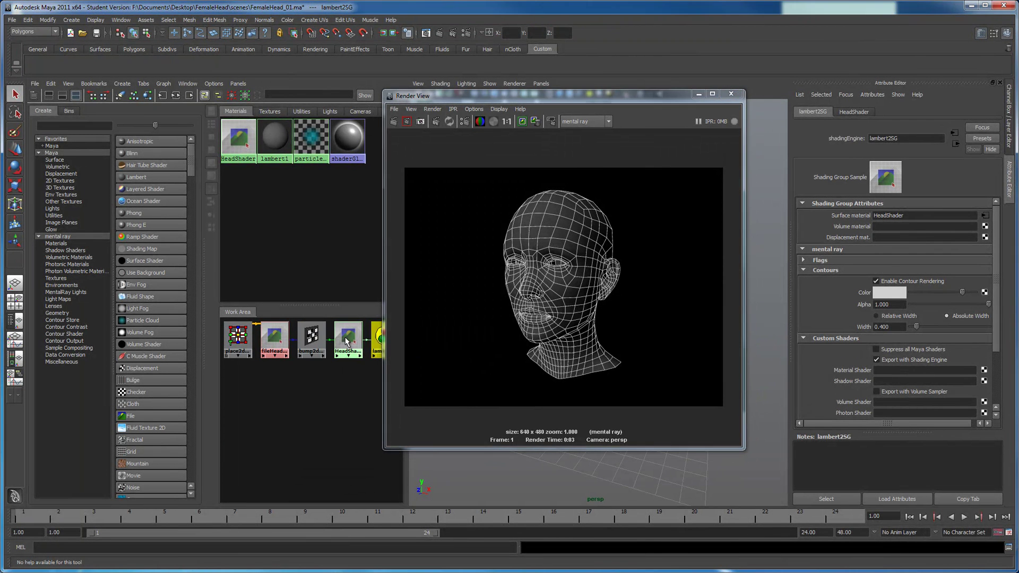
pyautogui.moveTo(931, 228); pyautogui.dragTo(873, 227)
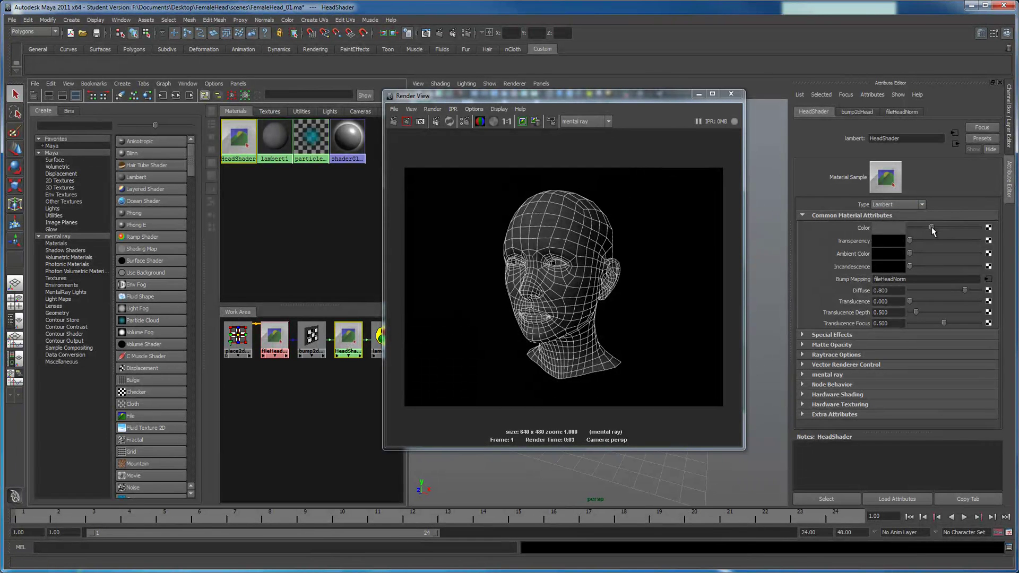
pyautogui.click(391, 121)
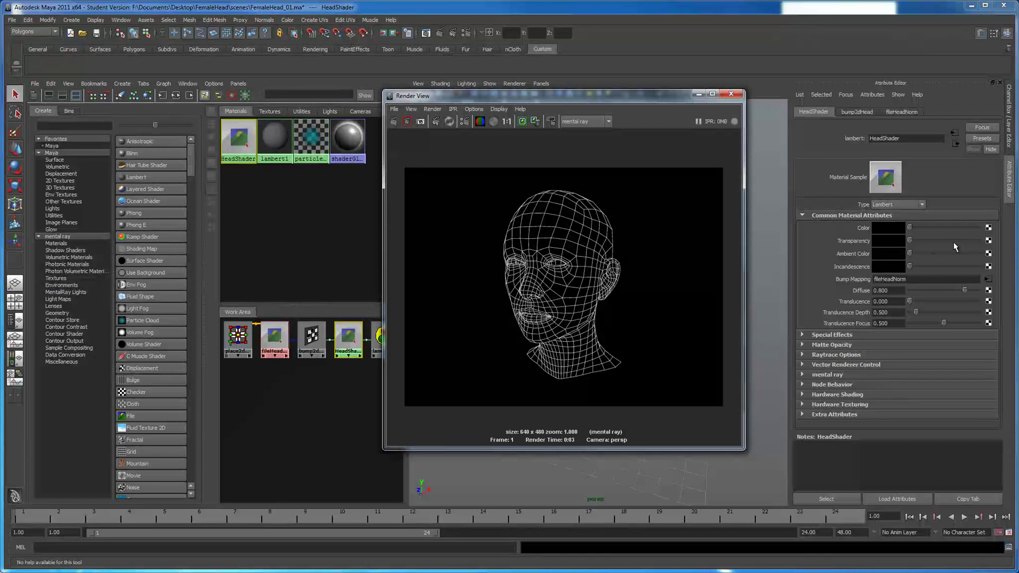
# - Set HeadShader colour and incandescence to white, close Render View, and make lambert2SG's contour colour black
pyautogui.moveTo(910, 227); pyautogui.dragTo(1005, 233)
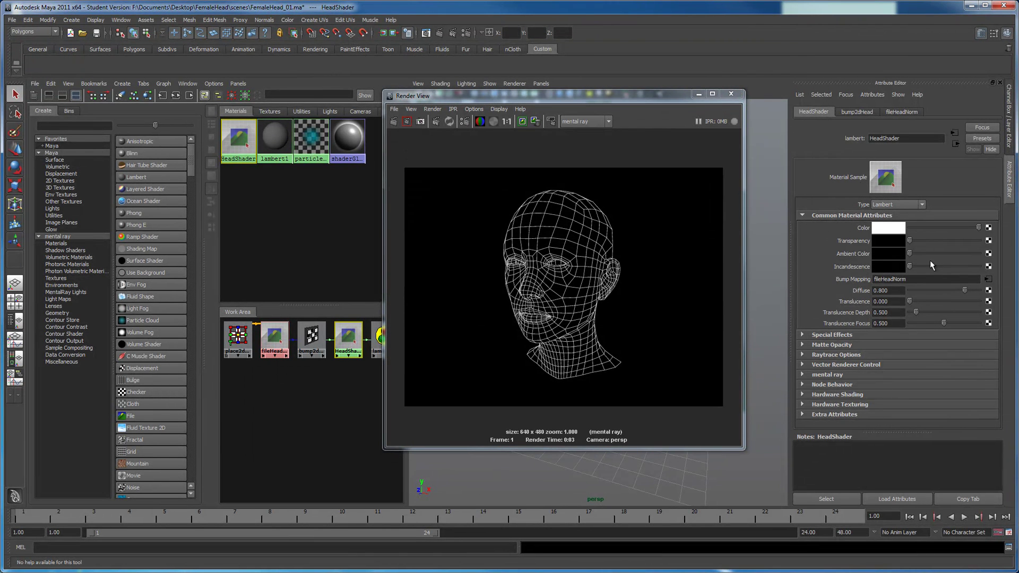
pyautogui.moveTo(911, 267); pyautogui.dragTo(987, 267)
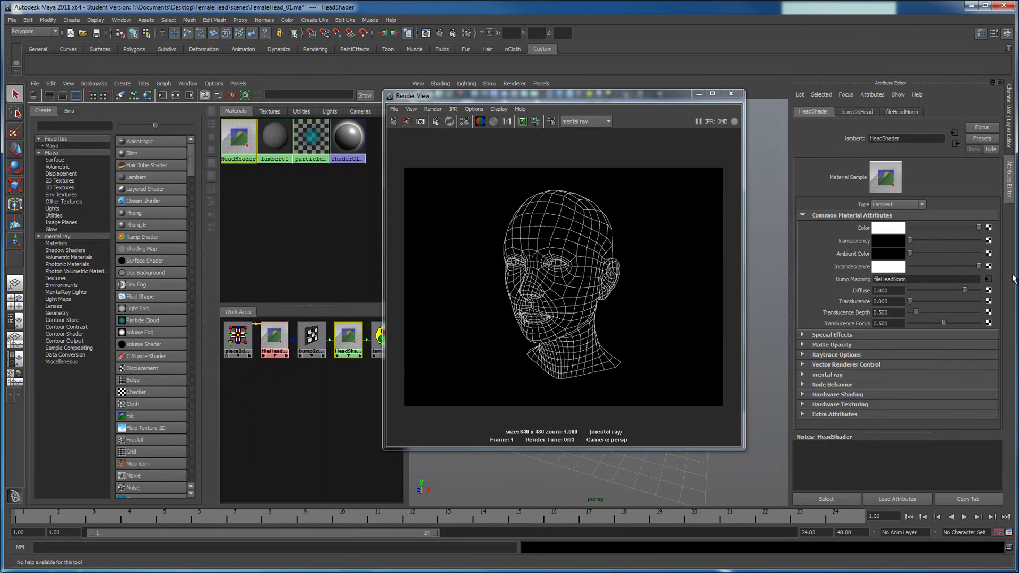
pyautogui.click(731, 94)
pyautogui.click(378, 338)
pyautogui.moveTo(962, 292); pyautogui.dragTo(896, 298)
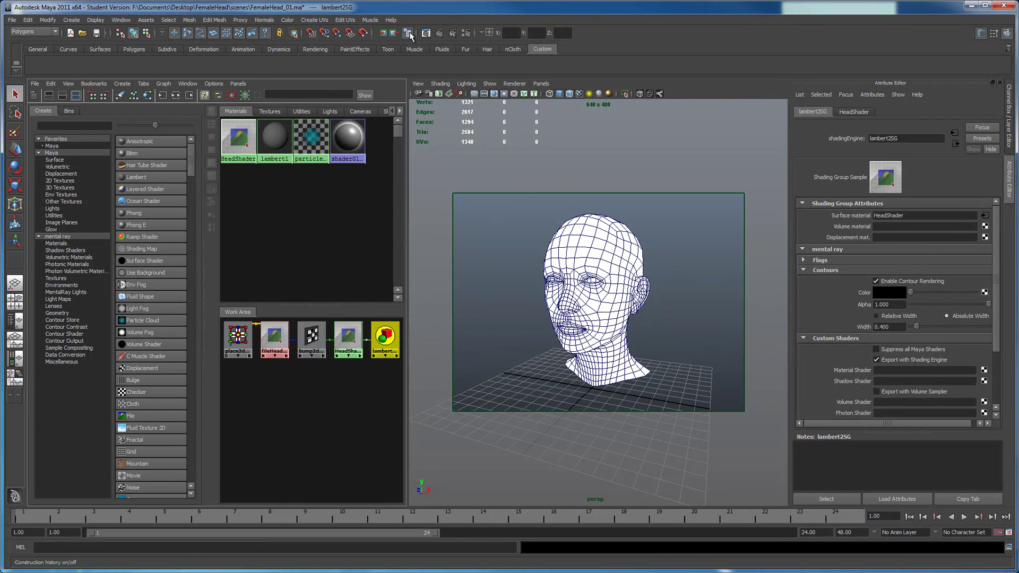
# - Render the head in mental ray, check its alpha channel against RGB, then close Render View and deselect
pyautogui.click(426, 33)
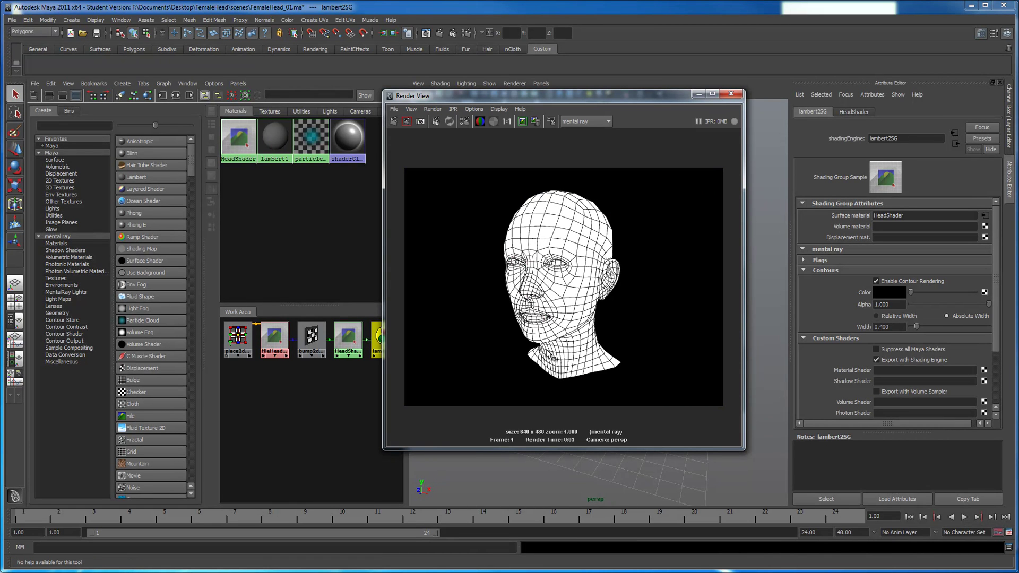
pyautogui.click(494, 121)
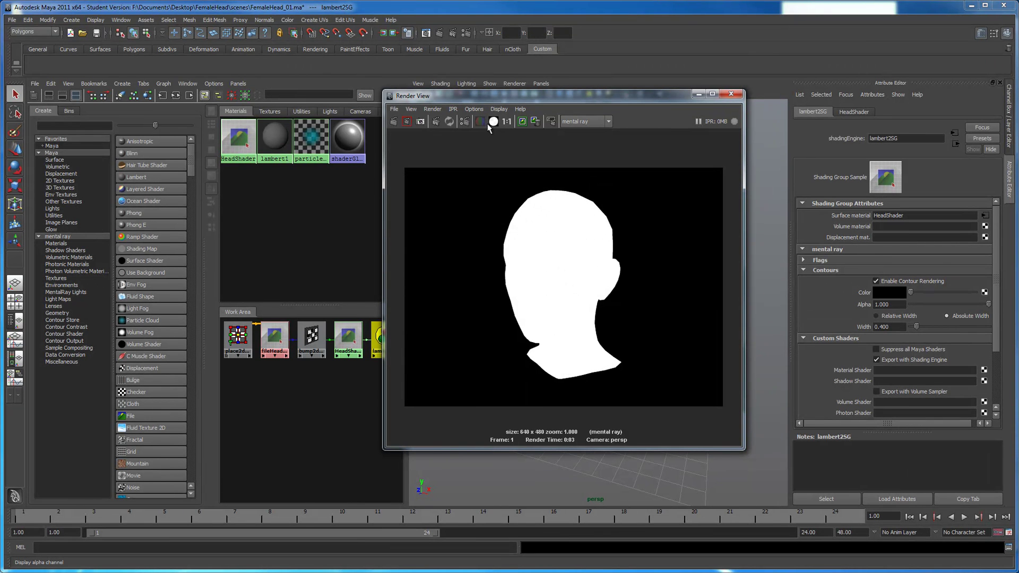
pyautogui.click(482, 123)
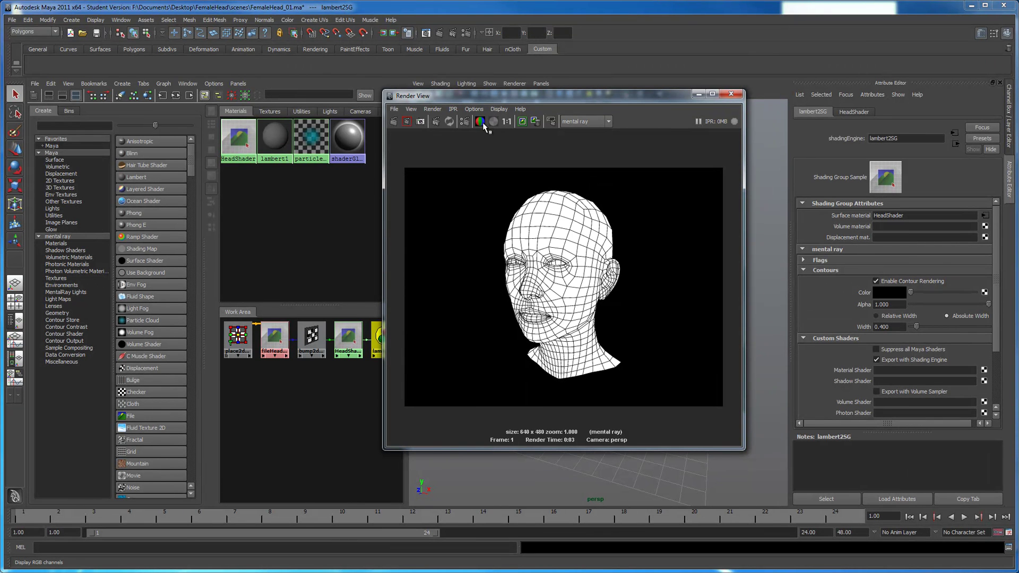
pyautogui.click(731, 94)
pyautogui.click(665, 242)
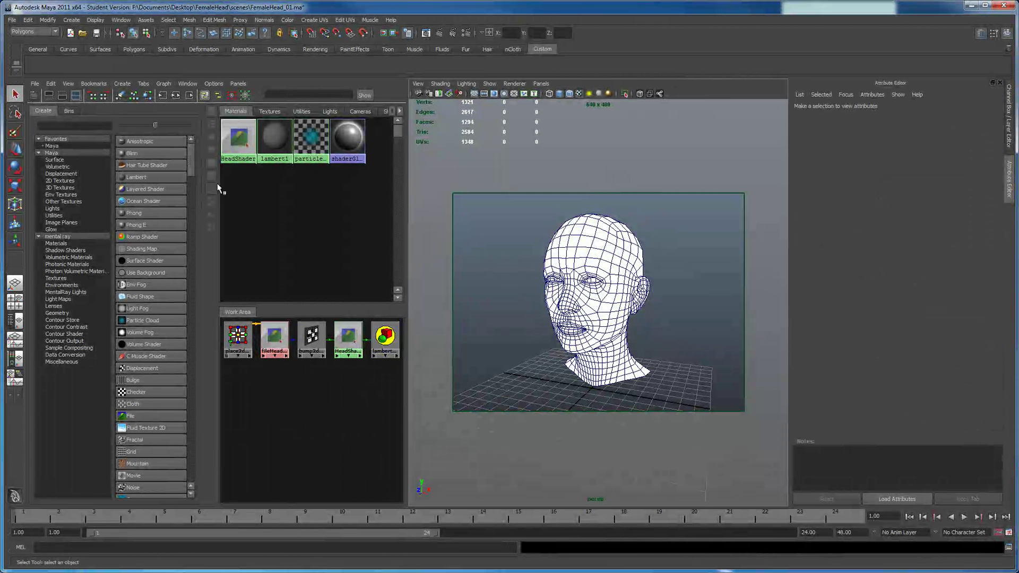
# - Create a new lambert3 material and assign it to the head mesh
pyautogui.click(130, 181)
pyautogui.click(582, 269)
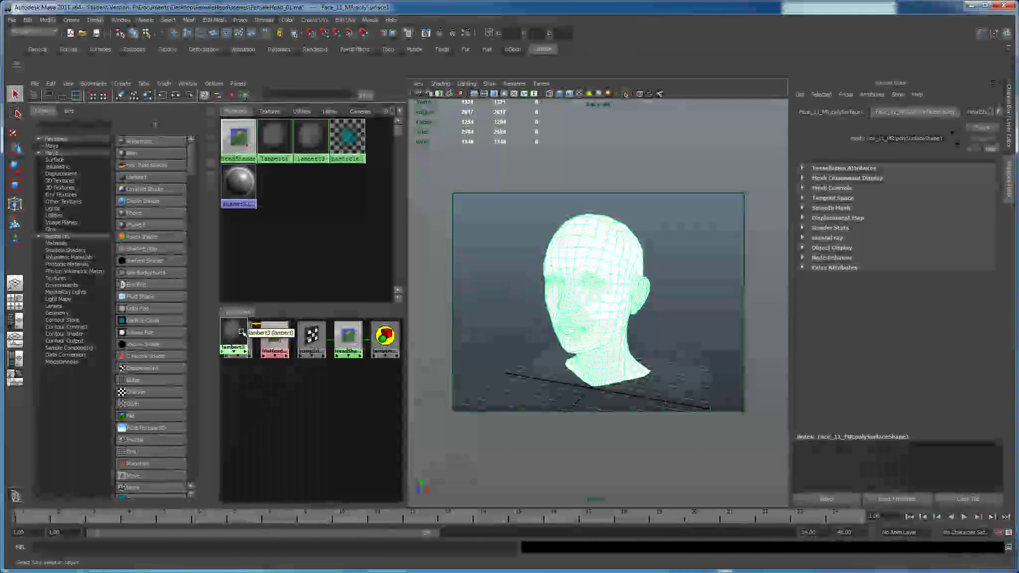
pyautogui.rightClick(229, 322)
pyautogui.click(234, 309)
pyautogui.moveTo(234, 334)
pyautogui.mouseDown()
pyautogui.moveTo(324, 397)
pyautogui.moveTo(381, 386)
pyautogui.mouseUp()
pyautogui.click(518, 337)
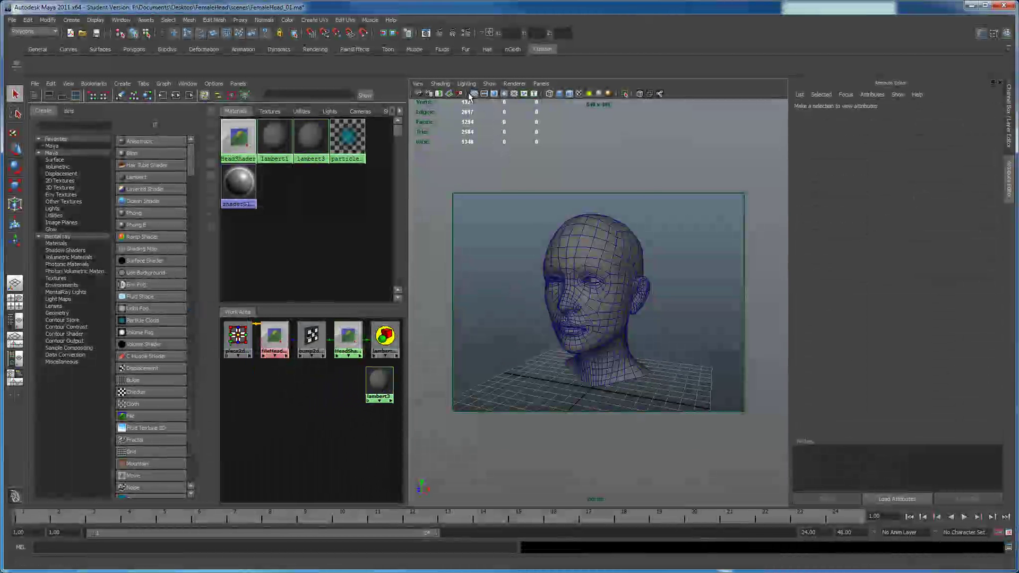
# - Set Render Settings to Maya Vector and include edges at Hairline weight
pyautogui.click(467, 35)
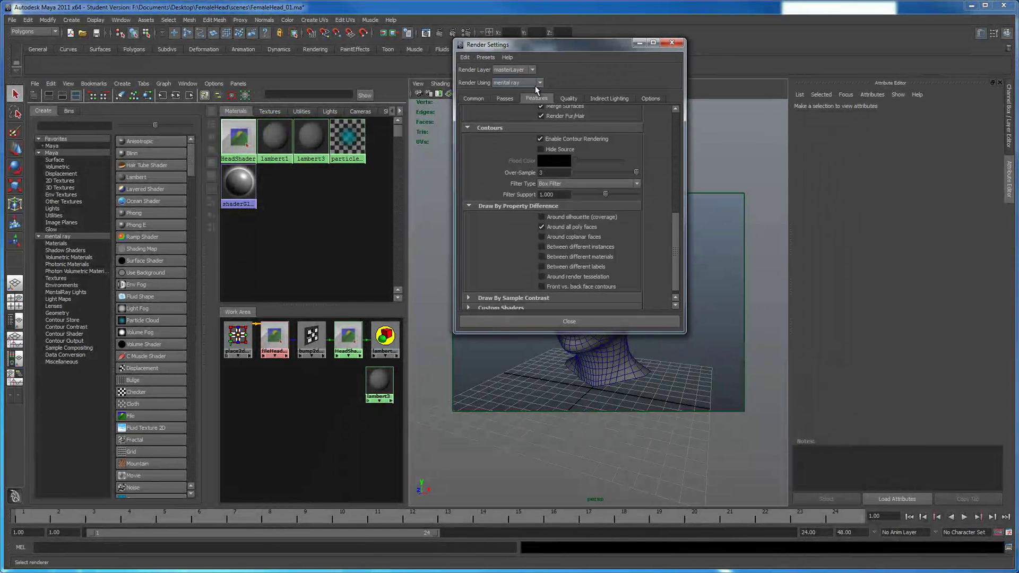
pyautogui.click(513, 82)
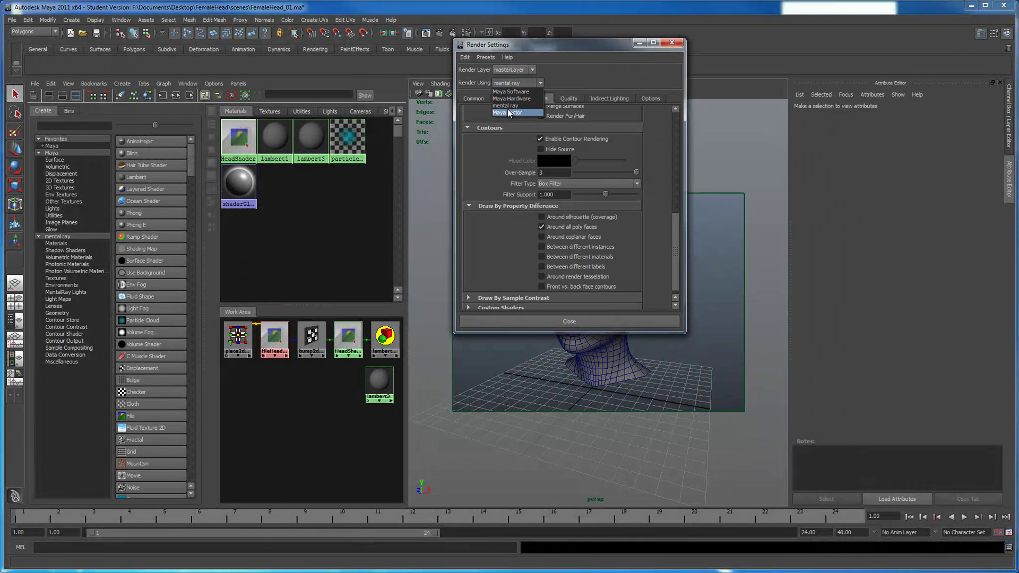
pyautogui.click(507, 110)
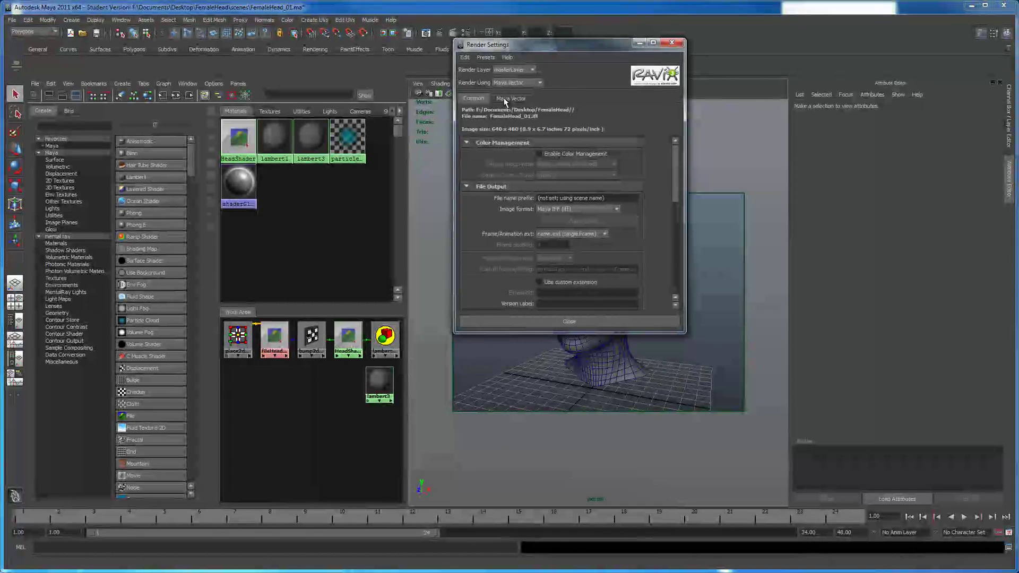
pyautogui.click(505, 98)
pyautogui.moveTo(515, 46); pyautogui.dragTo(361, 34)
pyautogui.moveTo(460, 321); pyautogui.dragTo(460, 434)
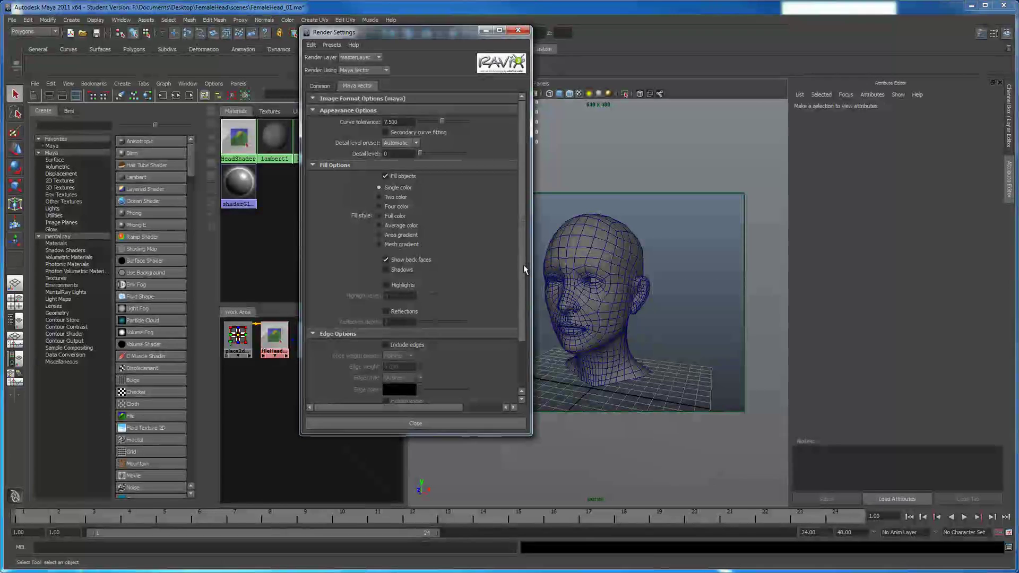
pyautogui.moveTo(521, 270); pyautogui.dragTo(511, 350)
pyautogui.click(387, 286)
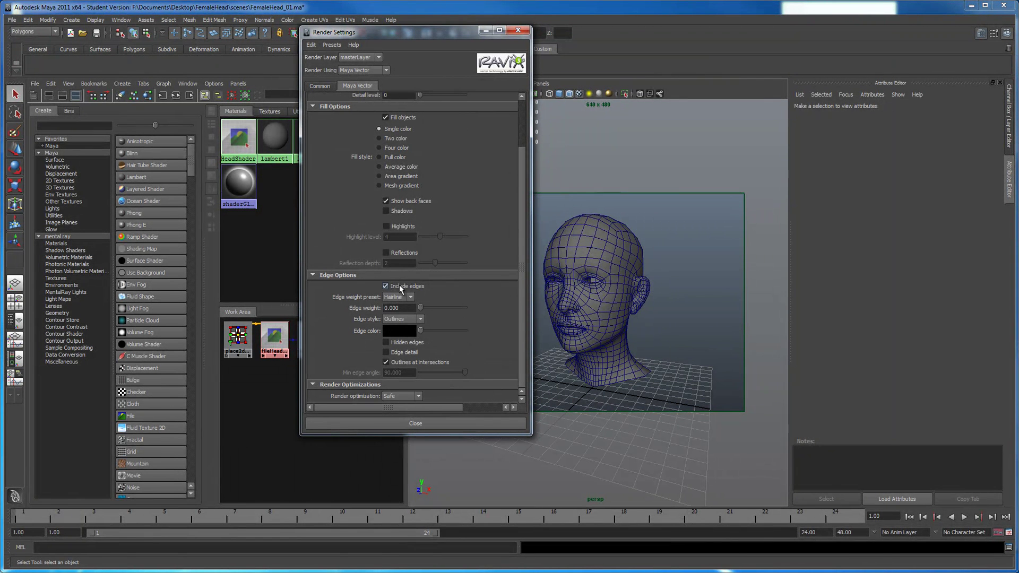
pyautogui.click(401, 297)
pyautogui.click(402, 301)
pyautogui.moveTo(422, 32); pyautogui.dragTo(232, 56)
# - Render the head with Maya Vector, then select all its edges and apply Soften Edge
pyautogui.click(439, 33)
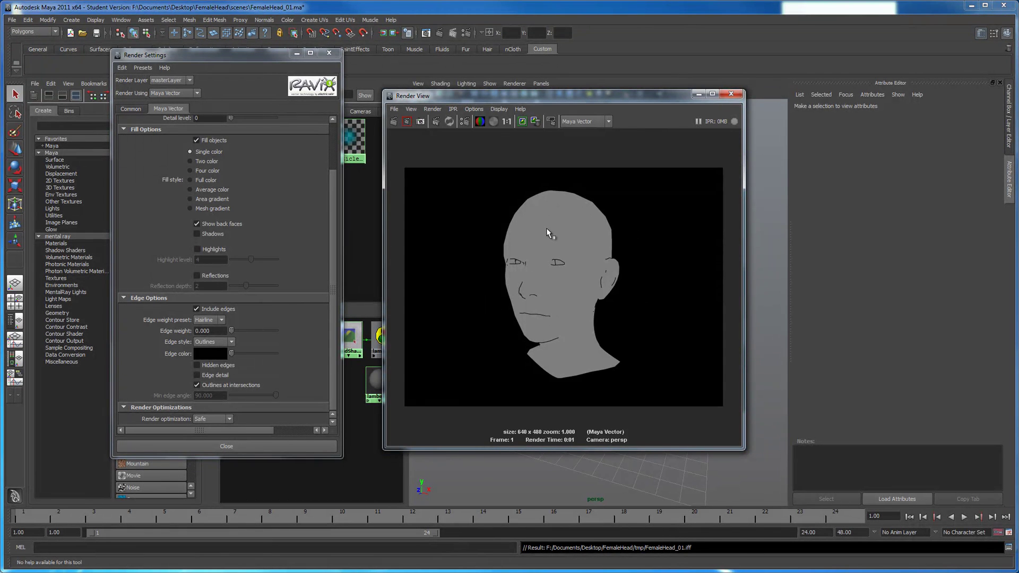
pyautogui.moveTo(608, 95); pyautogui.dragTo(283, 115)
pyautogui.click(550, 245)
pyautogui.moveTo(549, 245); pyautogui.dragTo(547, 222, button='right')
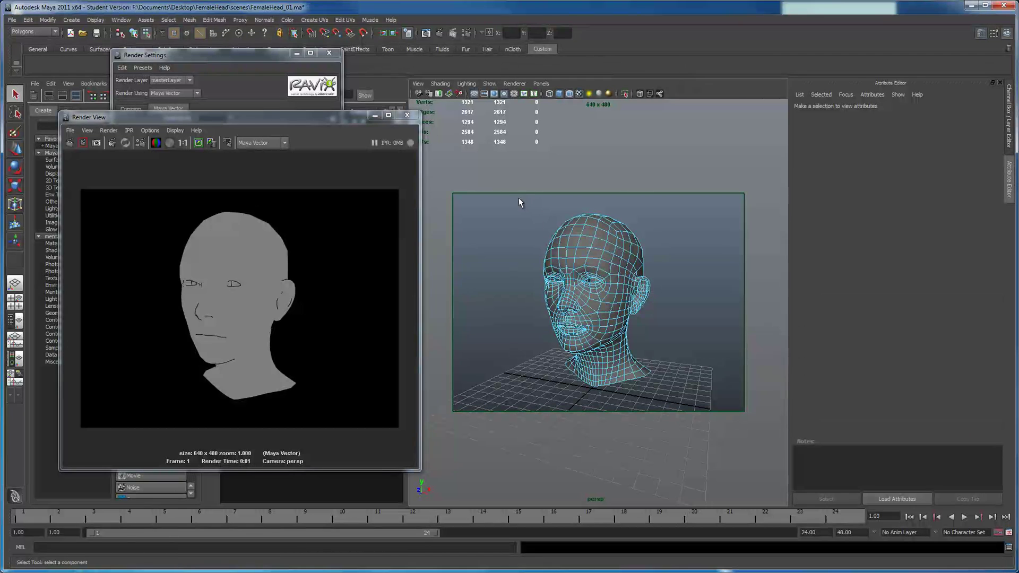
pyautogui.moveTo(534, 219); pyautogui.dragTo(700, 398)
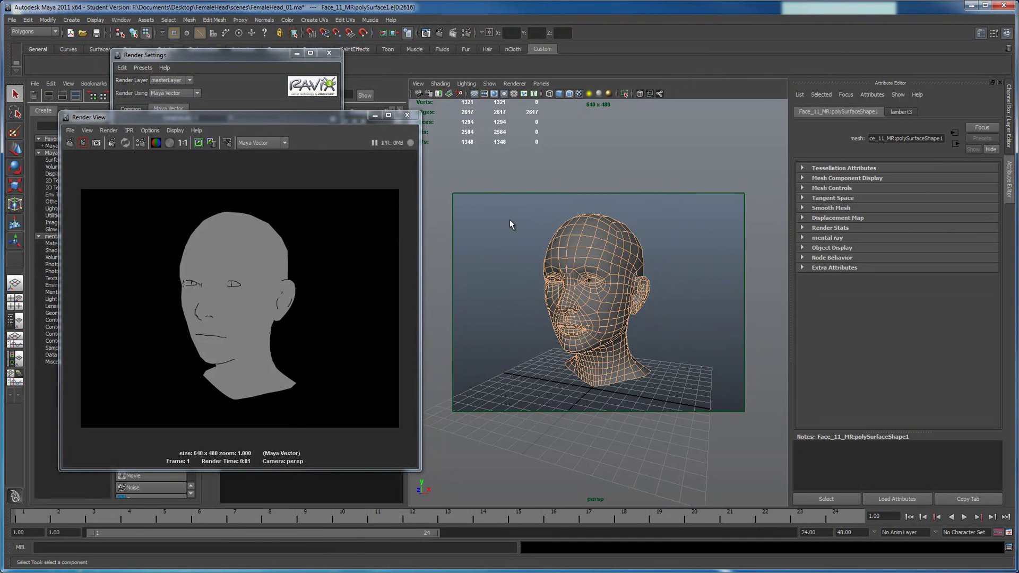
pyautogui.click(267, 23)
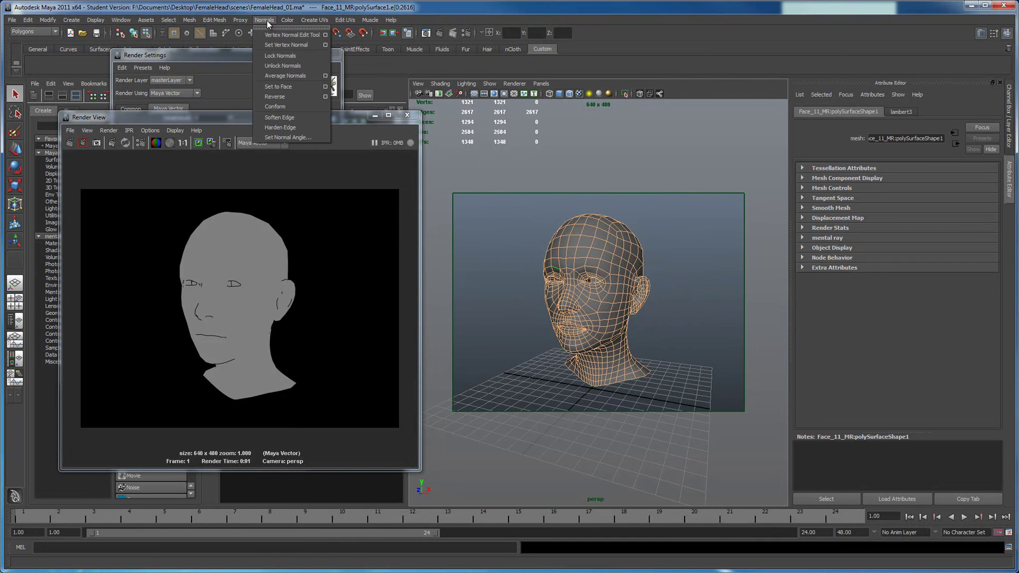
pyautogui.click(282, 126)
# - Re-render to show the grey wireframe, then deselect and return to object selection
pyautogui.click(69, 142)
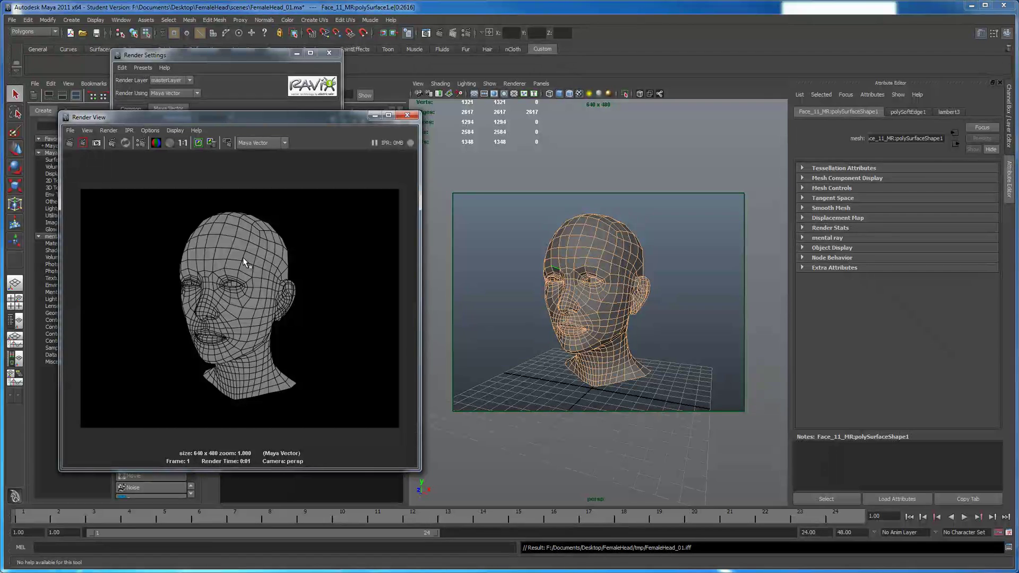
pyautogui.click(475, 297)
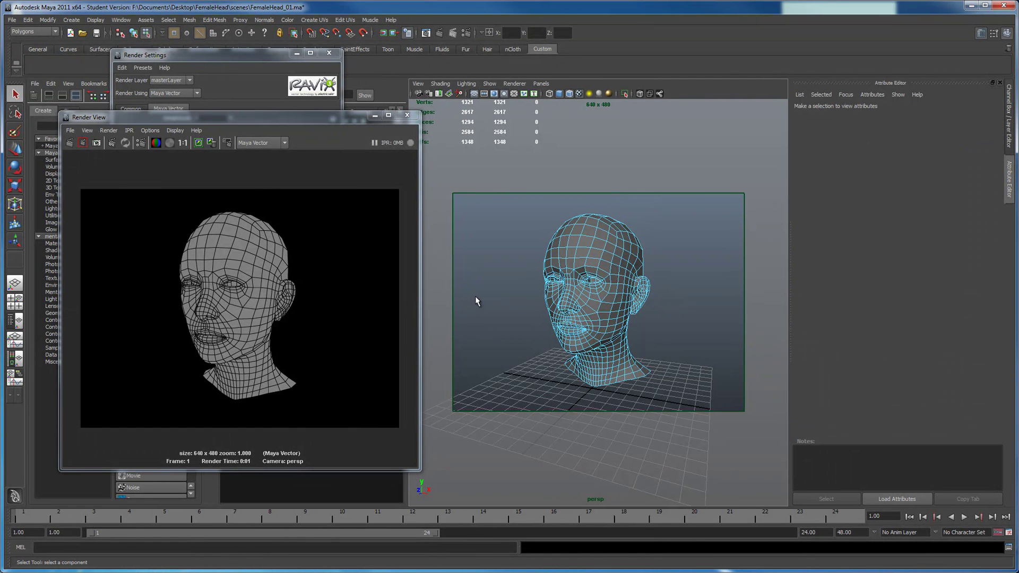
pyautogui.press('F8')
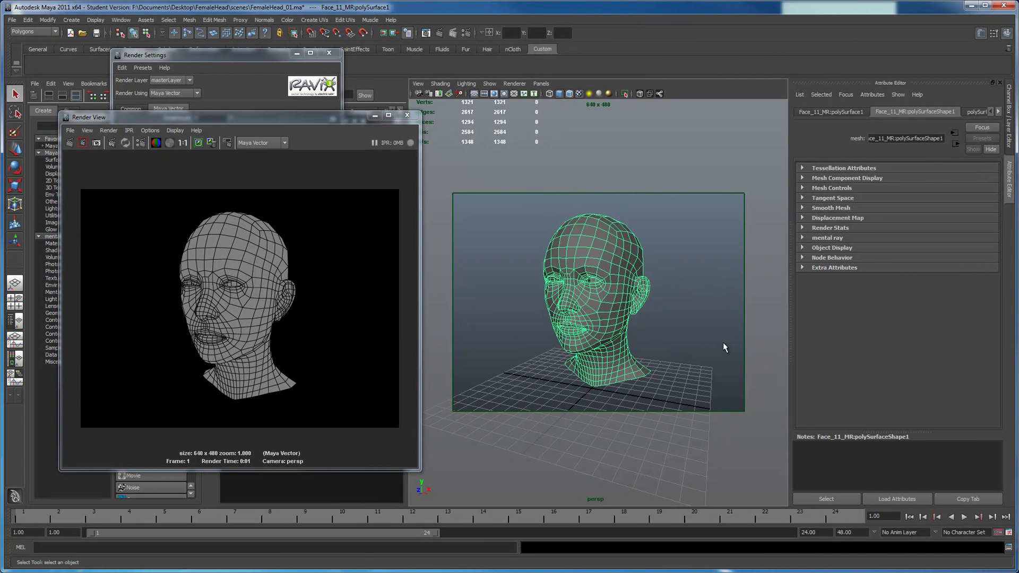
# - Shift the Render View down slightly and re-render the head's Maya Vector wireframe
pyautogui.moveTo(341, 119); pyautogui.dragTo(338, 142)
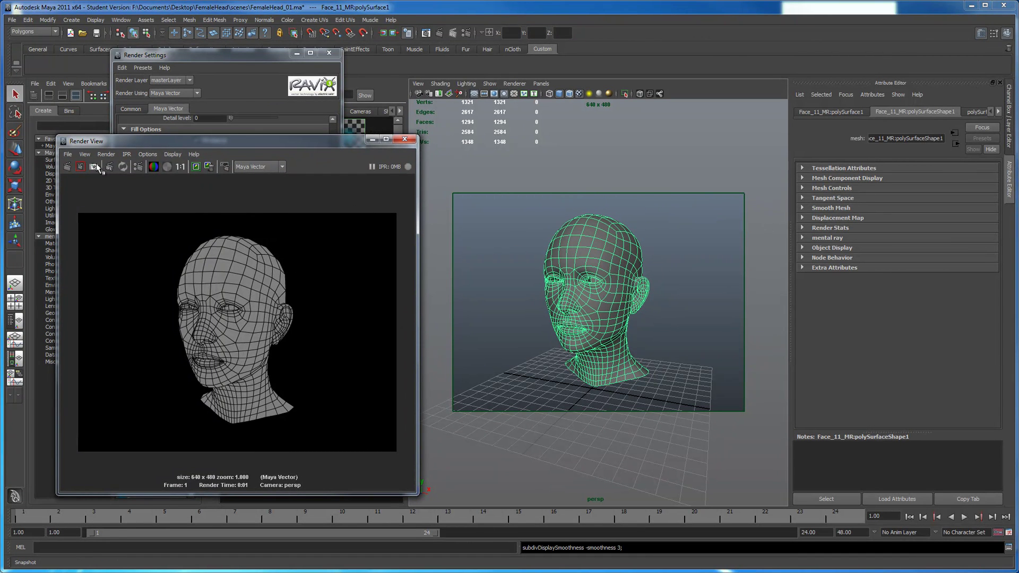
pyautogui.click(66, 166)
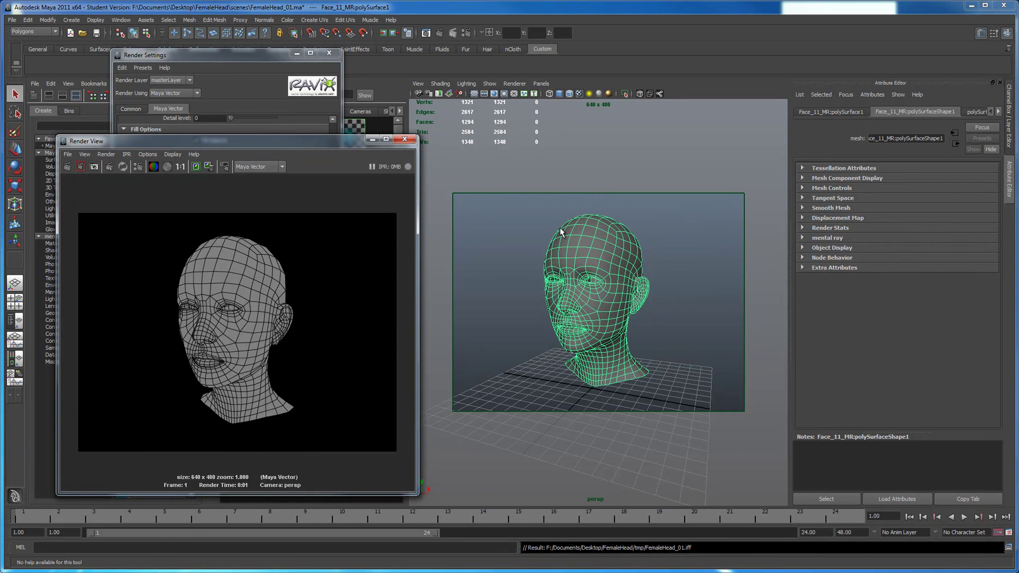
# - Turn off smooth mesh preview, apply Mesh > Smooth to the head, and re-render it
pyautogui.press('1')
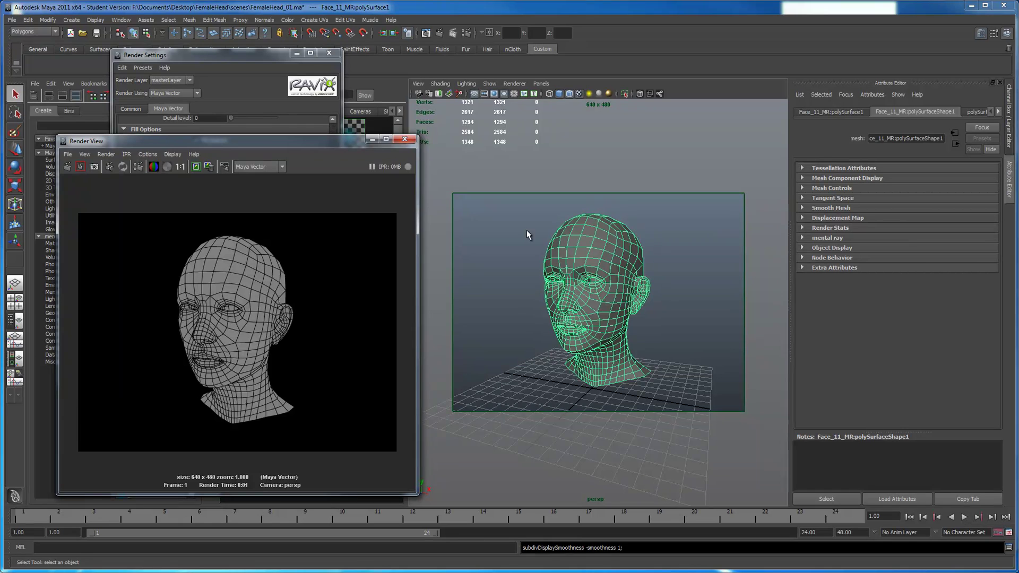
pyautogui.click(189, 20)
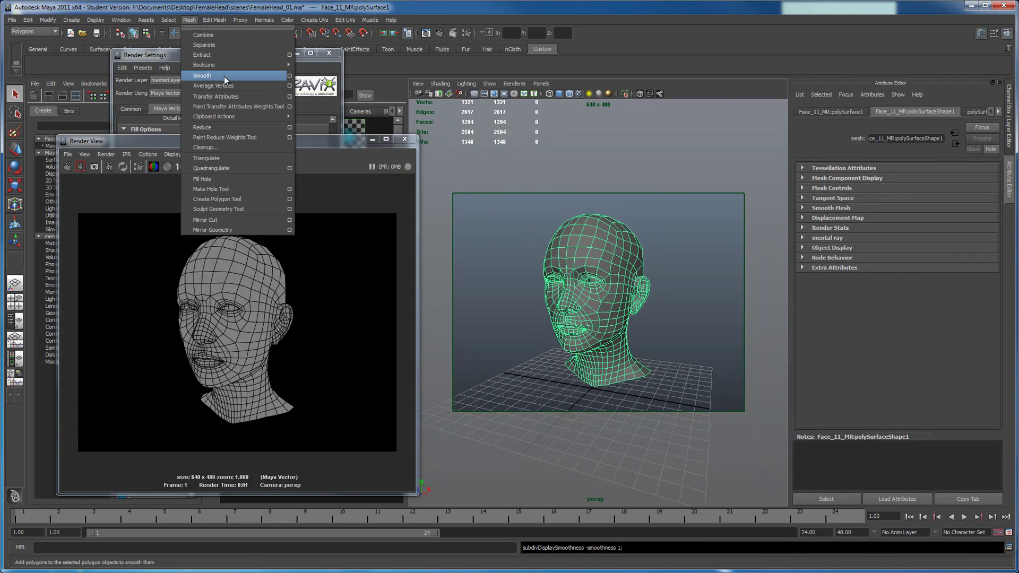
pyautogui.click(534, 275)
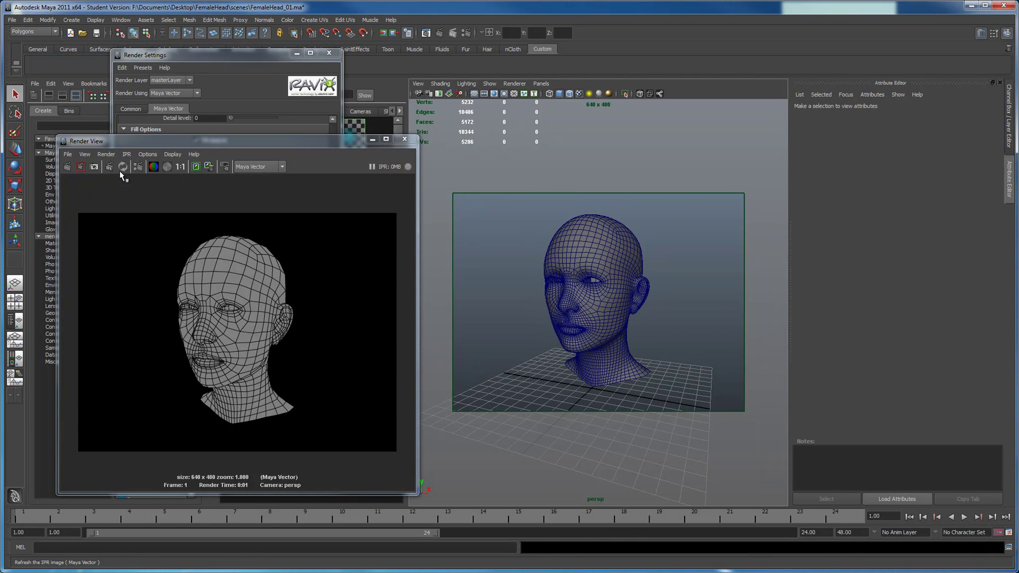
pyautogui.click(67, 167)
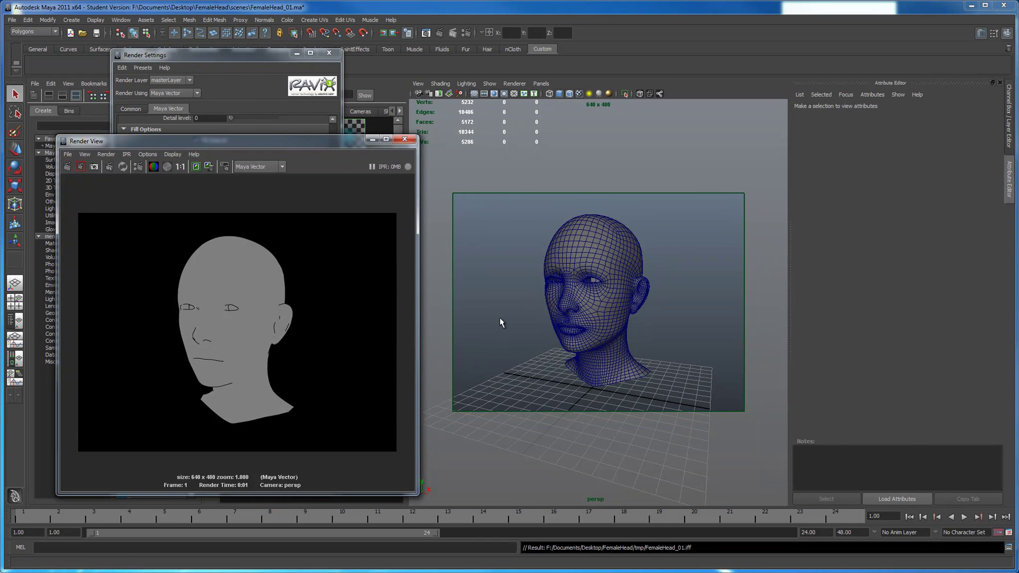
# - Undo the smooth back to the low-poly head and marquee-select all its edges in edge mode
pyautogui.click(554, 289)
pyautogui.press('F10')
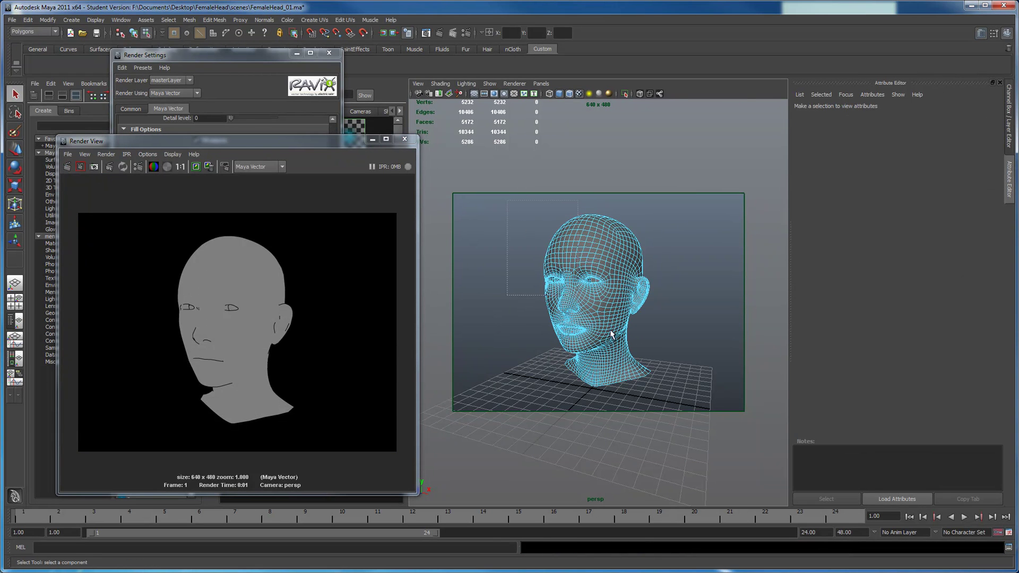
pyautogui.moveTo(525, 208); pyautogui.dragTo(685, 395)
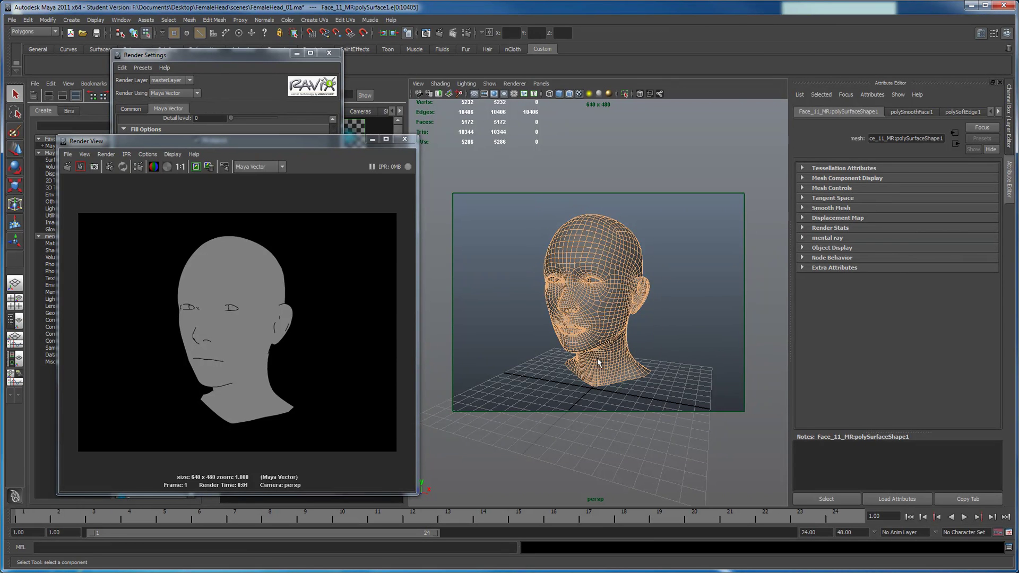
pyautogui.hotkey('ctrl', 'z')
pyautogui.hotkey('ctrl', 'z')
pyautogui.hotkey('ctrl', 'z')
pyautogui.hotkey('ctrl', 'z')
pyautogui.hotkey('ctrl', 'z')
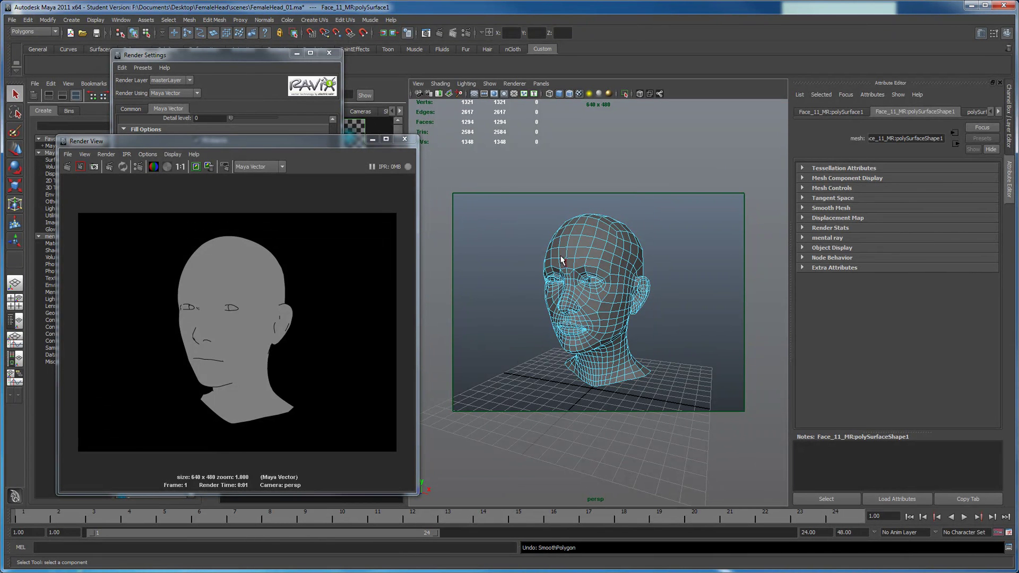
pyautogui.press('F10')
pyautogui.moveTo(517, 201); pyautogui.dragTo(699, 403)
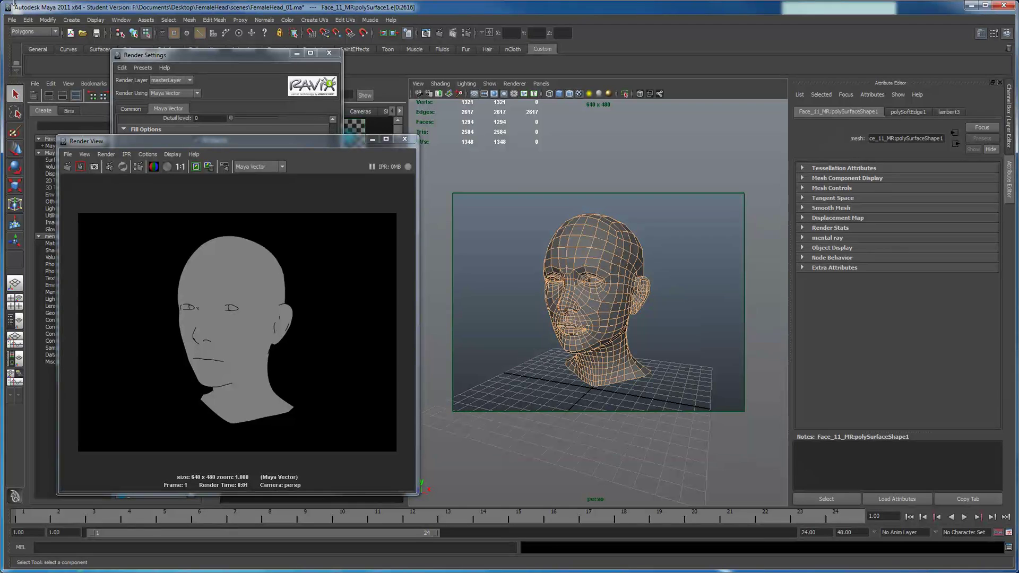
# - Save the selected head edges as a quick select set named 'wireframe', then deselect
pyautogui.click(75, 20)
pyautogui.moveTo(118, 218)
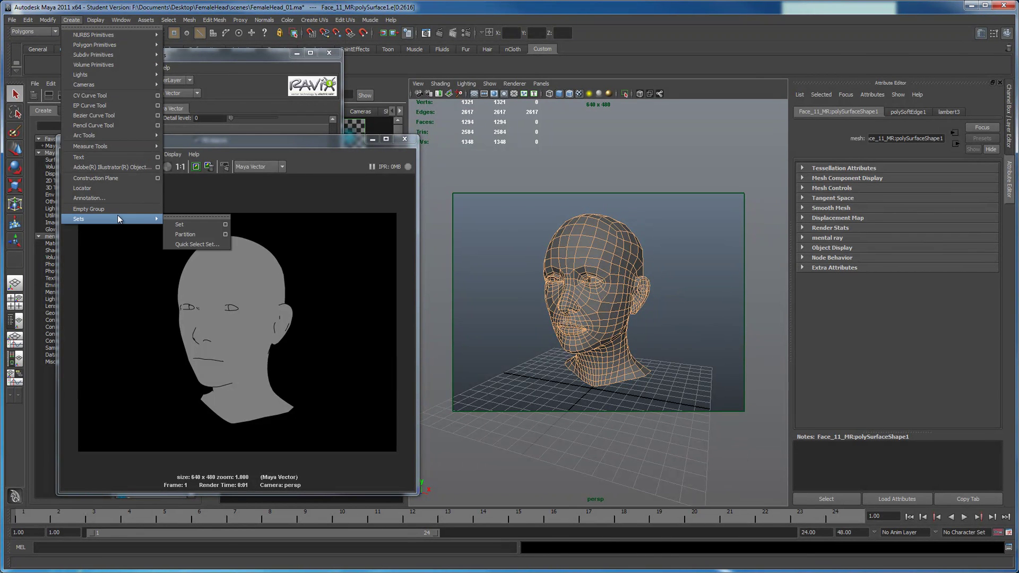
pyautogui.click(196, 244)
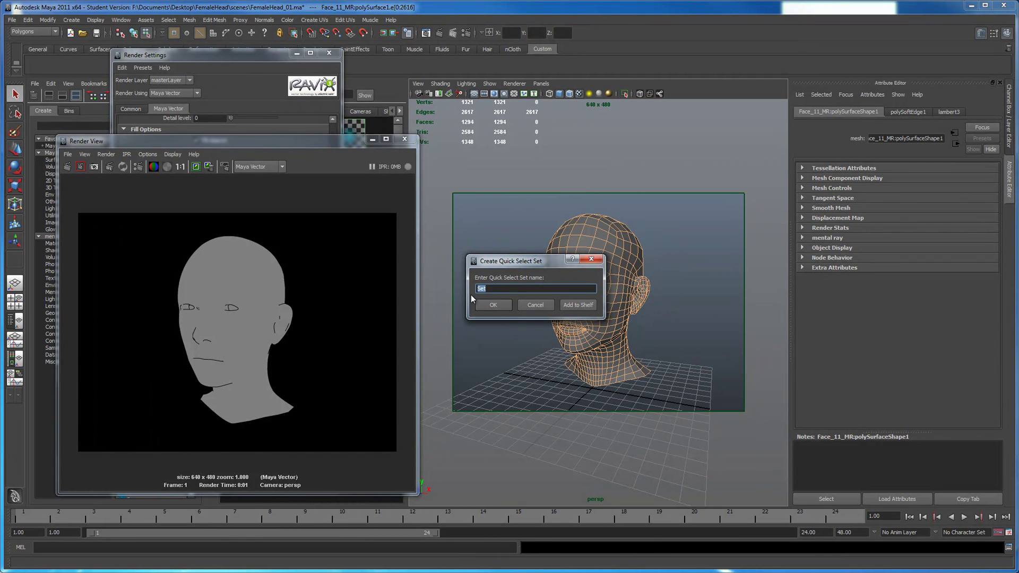
pyautogui.write('wireframe')
pyautogui.click(492, 305)
pyautogui.click(492, 303)
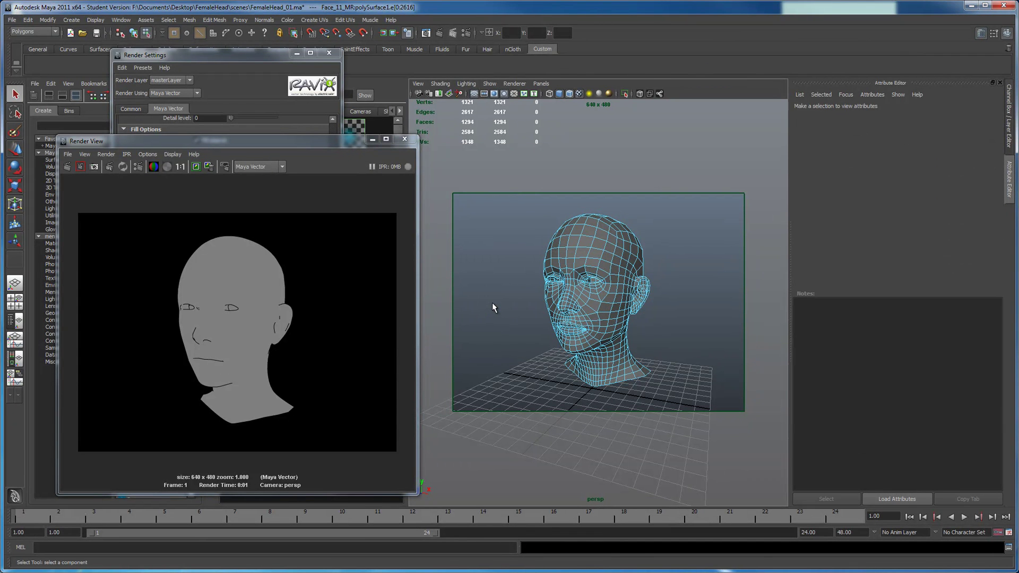
# - Select the whole head, apply Mesh > Smooth, and deselect it
pyautogui.press('F8')
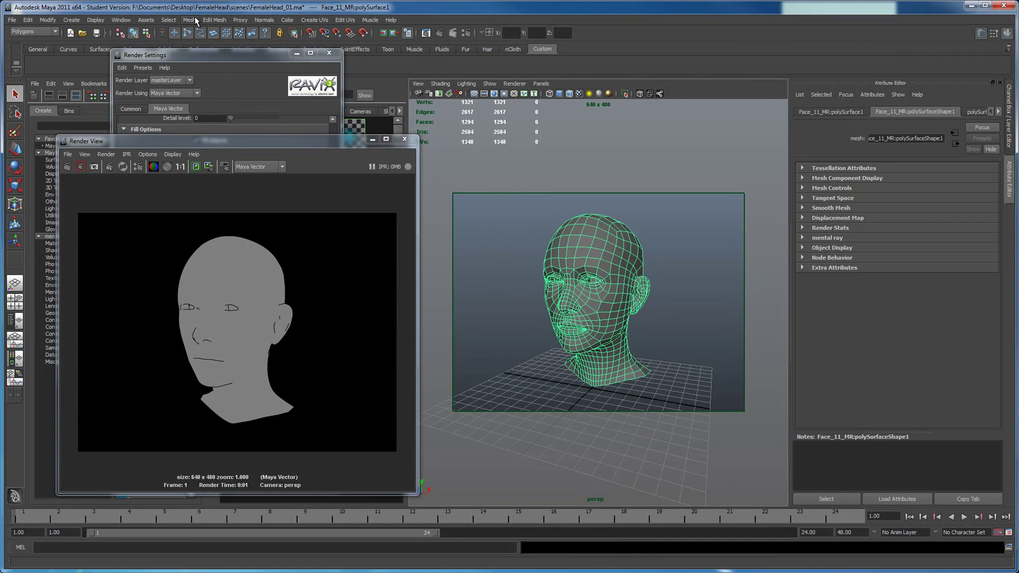
pyautogui.click(196, 21)
pyautogui.click(202, 75)
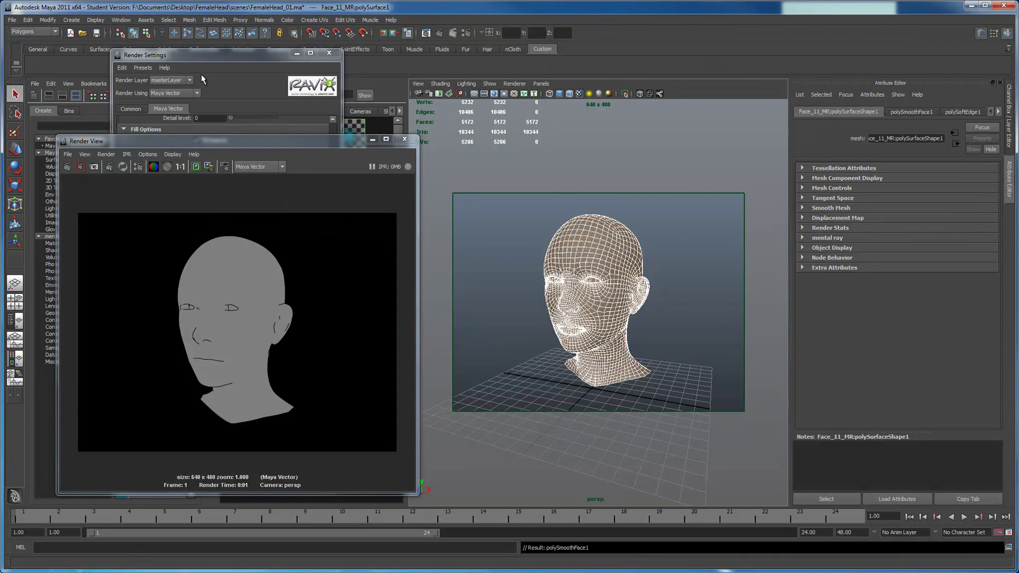
pyautogui.click(482, 243)
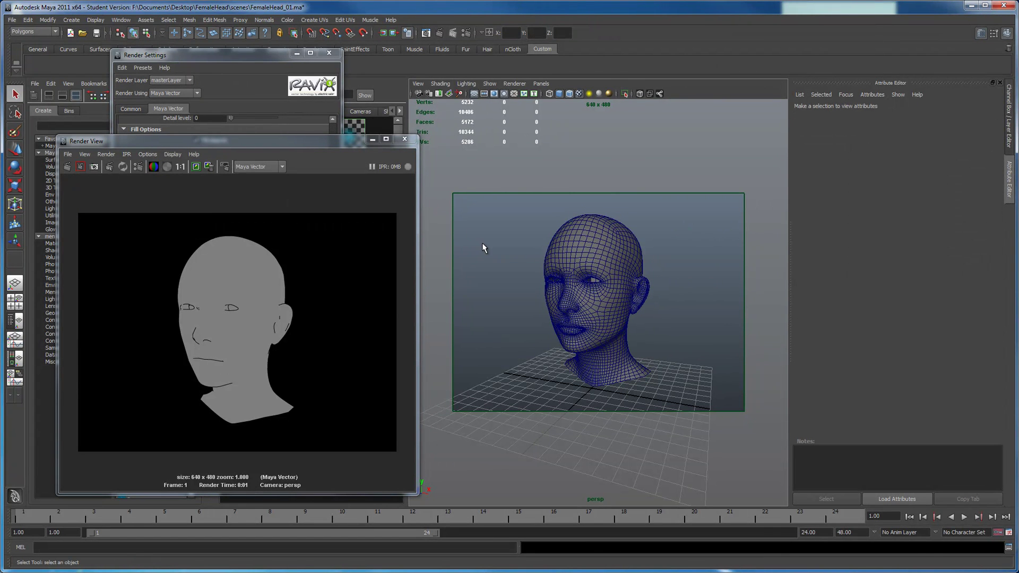
# - Reselect the 'wireframe' quick select set, harden those edges, and render in Maya Vector
pyautogui.click(30, 20)
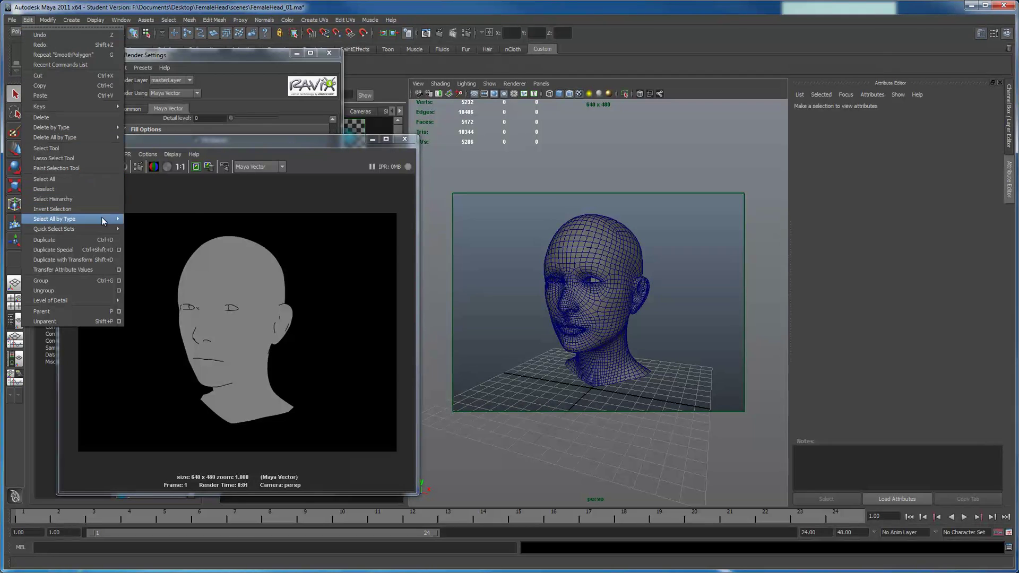
pyautogui.moveTo(103, 231)
pyautogui.click(151, 240)
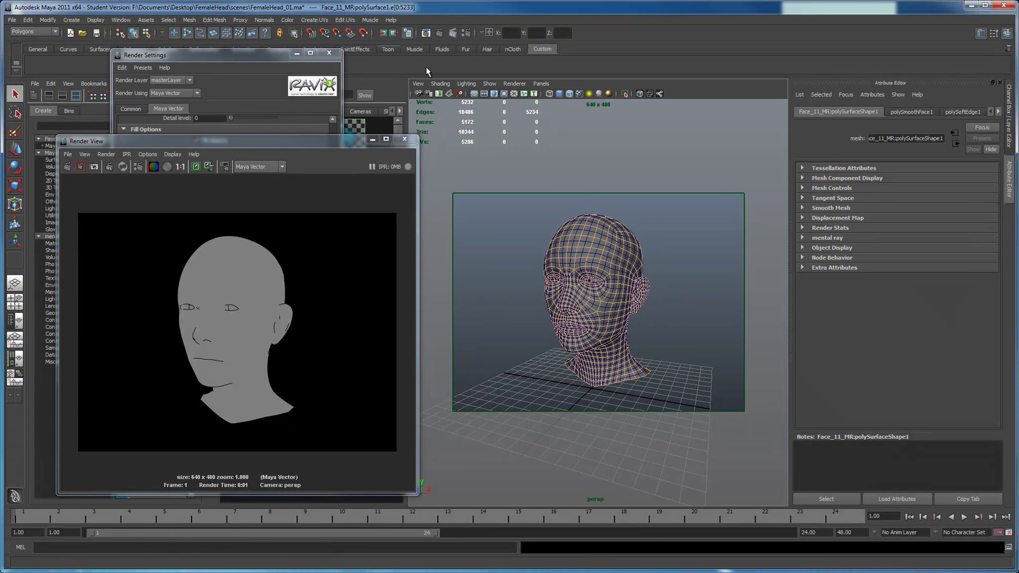
pyautogui.click(263, 20)
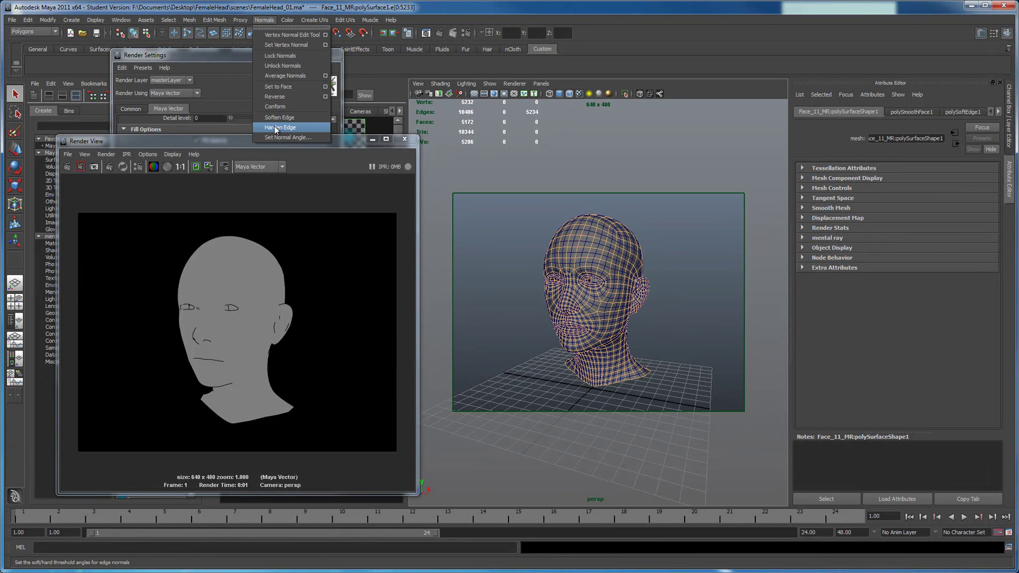
pyautogui.click(270, 86)
pyautogui.click(520, 270)
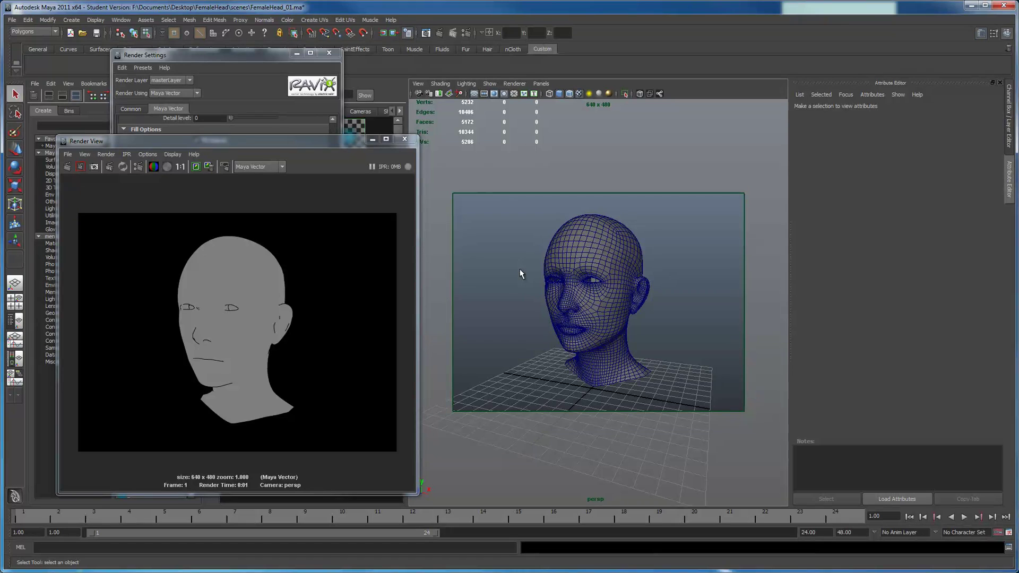
pyautogui.click(68, 167)
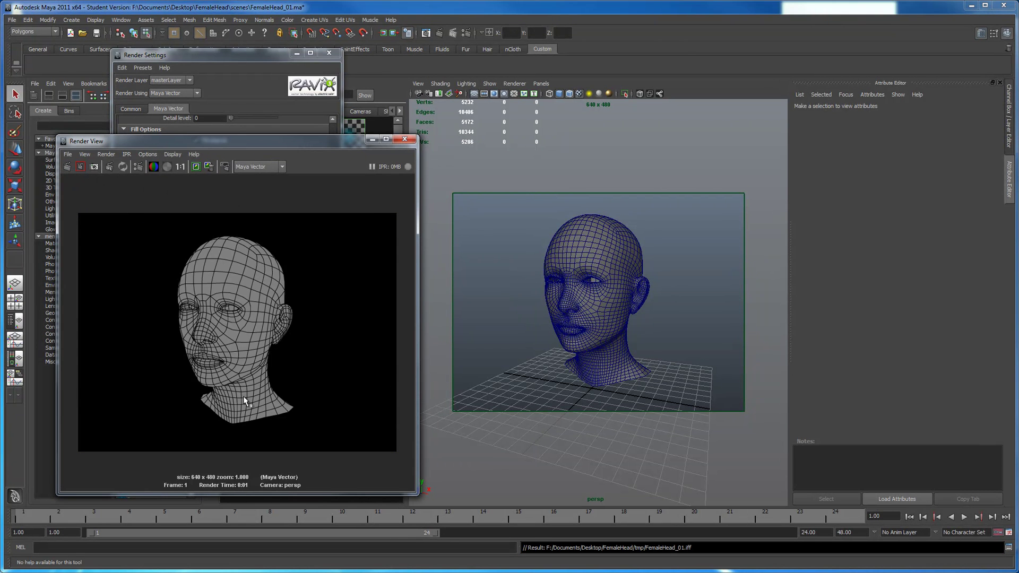
# - Close Render View and Render Settings, set lambert3's colour to white, and re-render
pyautogui.click(404, 139)
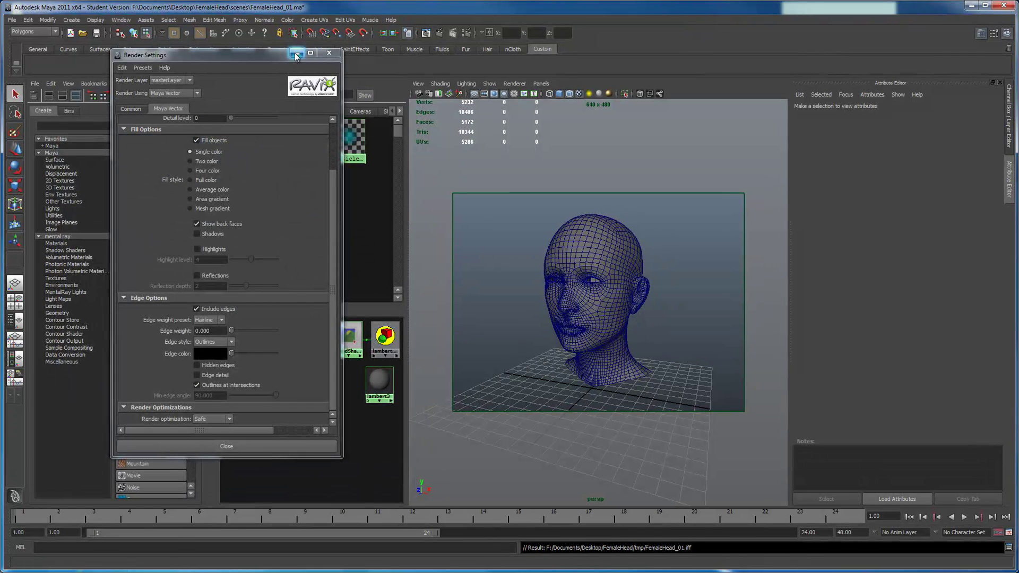
pyautogui.click(329, 52)
pyautogui.moveTo(382, 386); pyautogui.dragTo(305, 385)
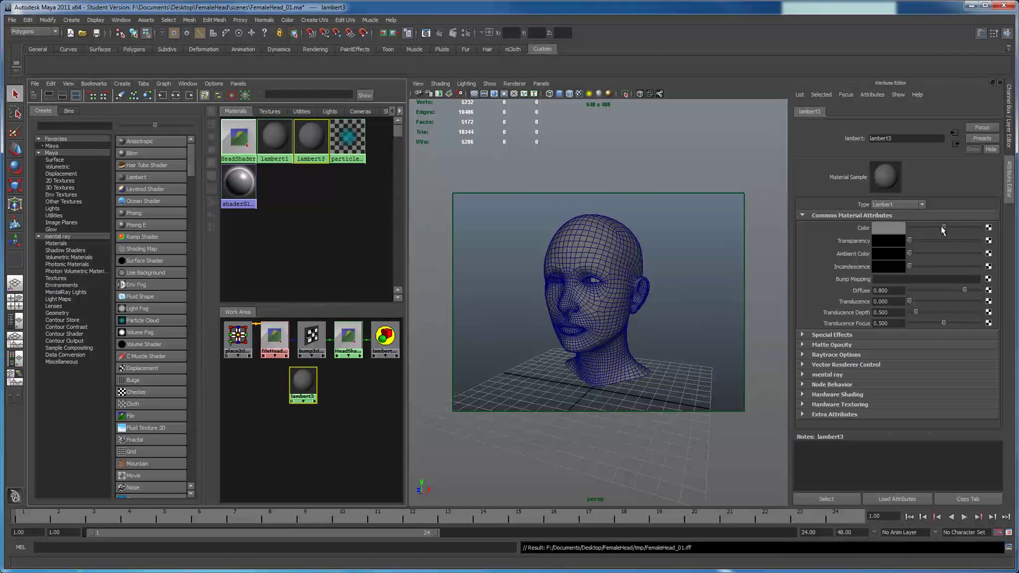
pyautogui.moveTo(942, 229); pyautogui.dragTo(1016, 230)
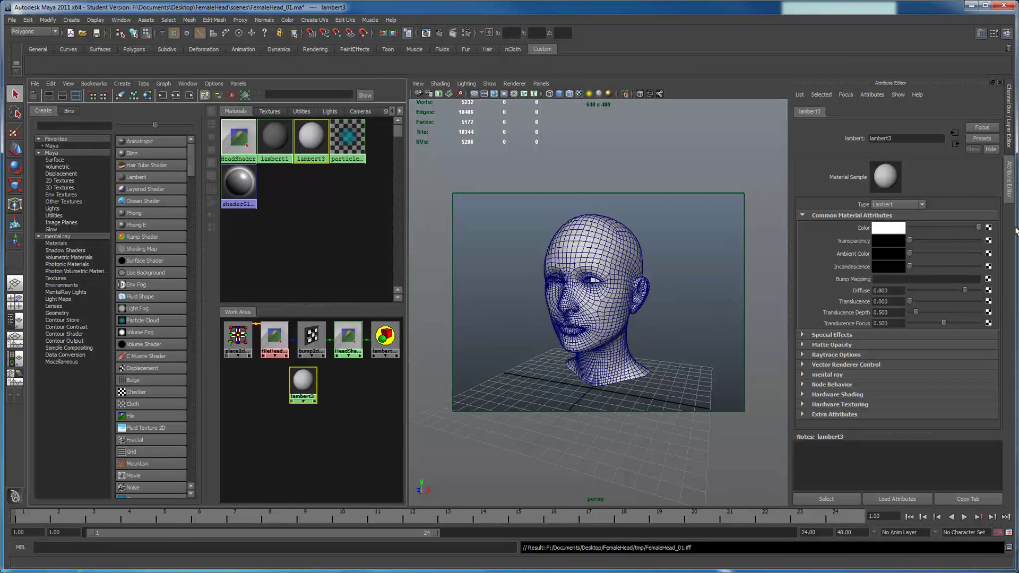
pyautogui.click(439, 33)
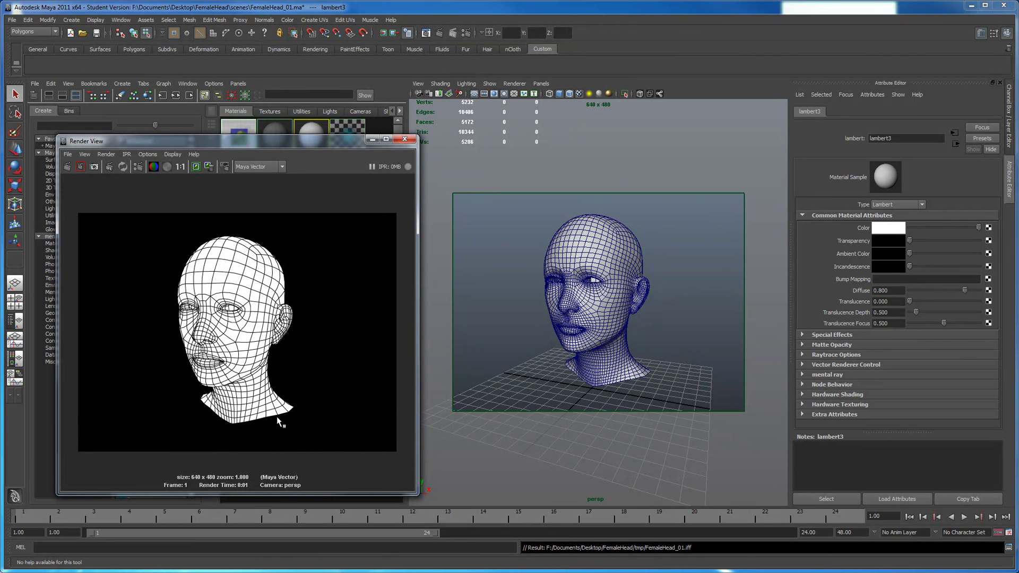
# - Set the Maya Vector edge colour to white in Render Settings
pyautogui.click(466, 32)
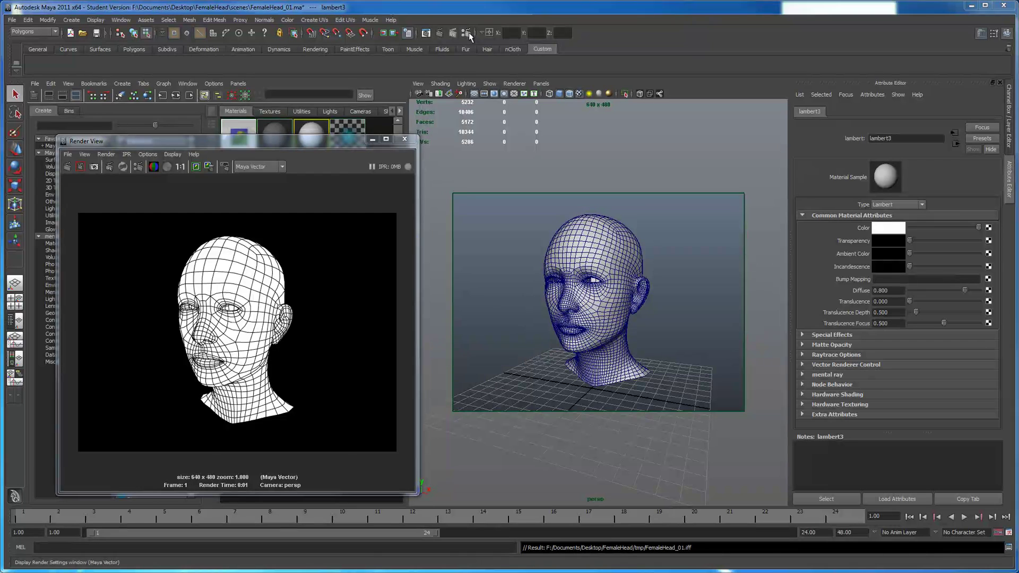
pyautogui.moveTo(254, 60); pyautogui.dragTo(558, 51)
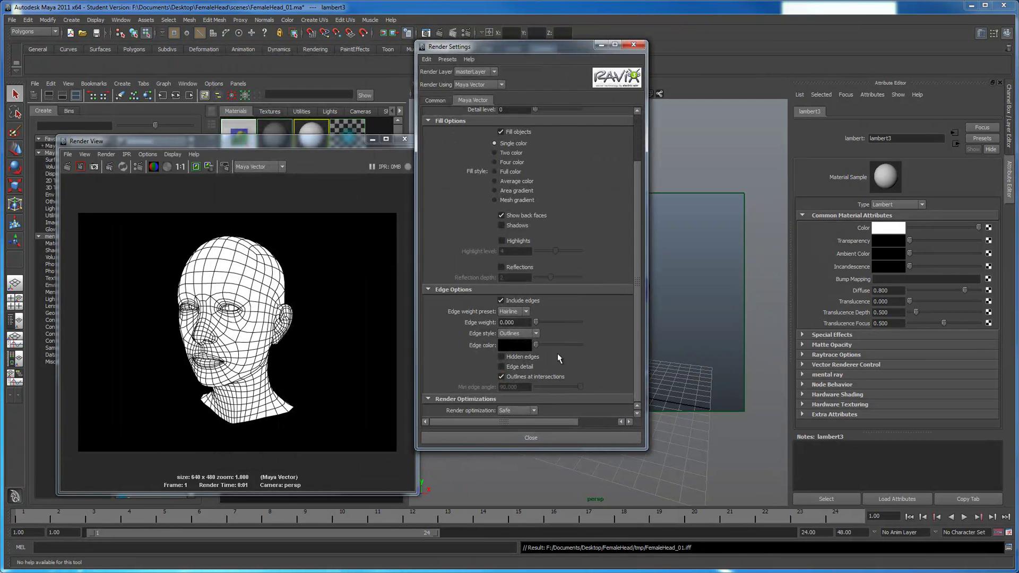
pyautogui.click(633, 44)
# - Make lambert3 black, re-render, and display the render's alpha channel
pyautogui.moveTo(980, 228); pyautogui.dragTo(904, 229)
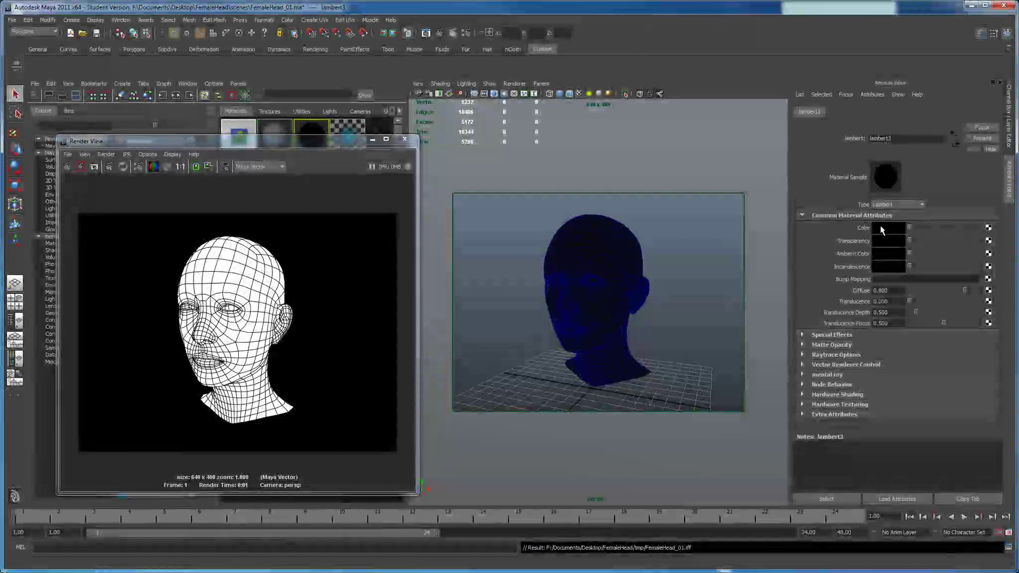
pyautogui.click(439, 32)
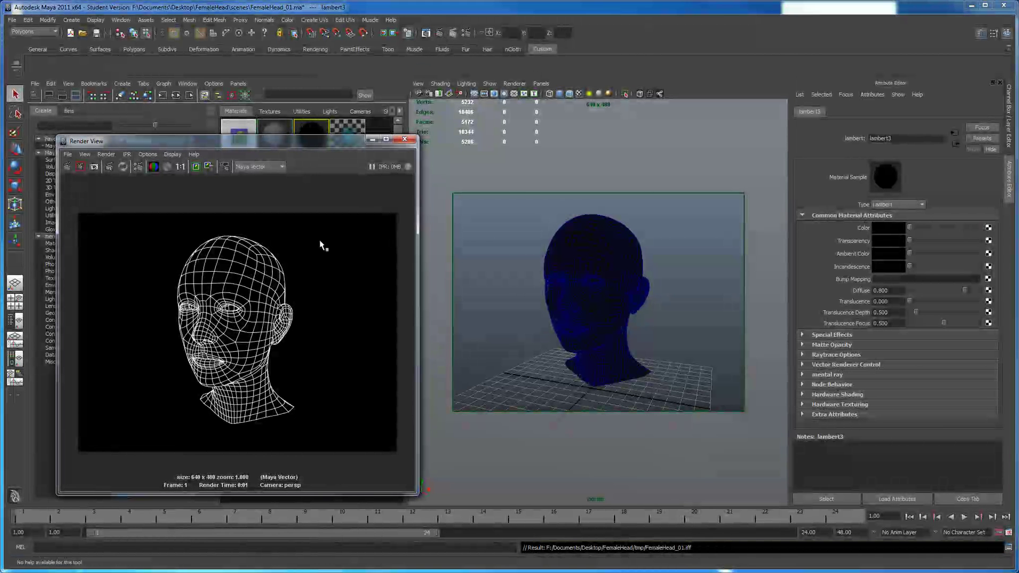
pyautogui.click(167, 168)
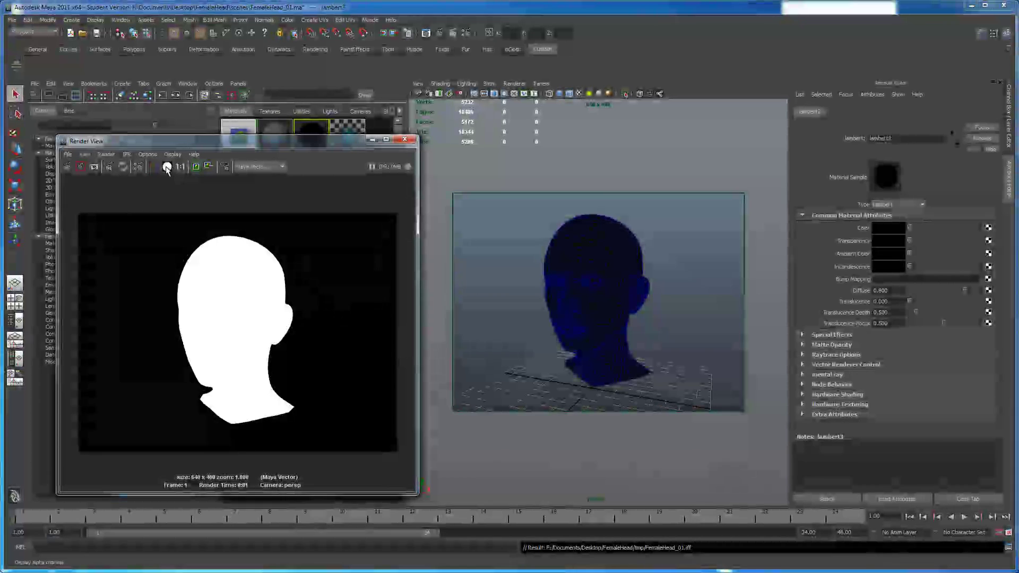